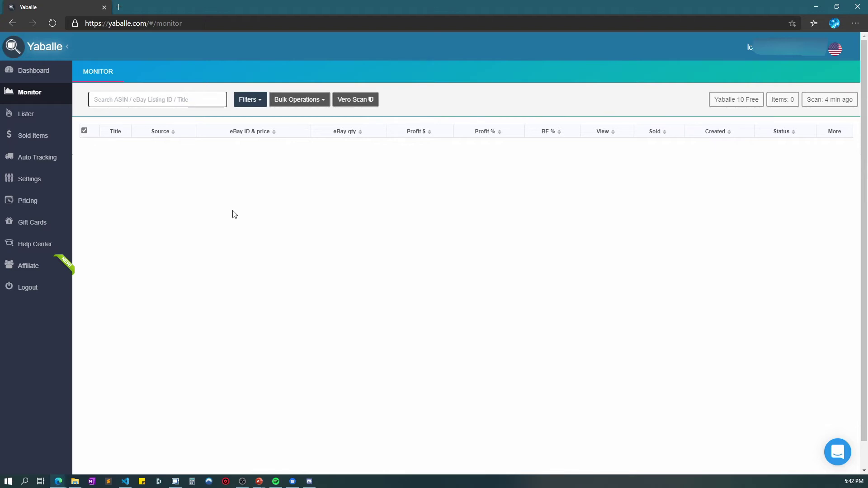
# Step: Open the Auto Lister page and look over its ASIN/URL field and supported source sites
pyautogui.click(46, 114)
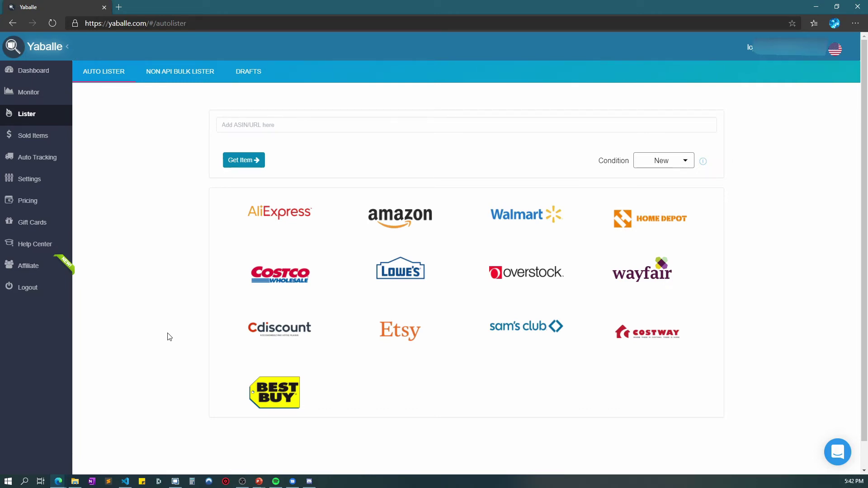
pyautogui.click(388, 122)
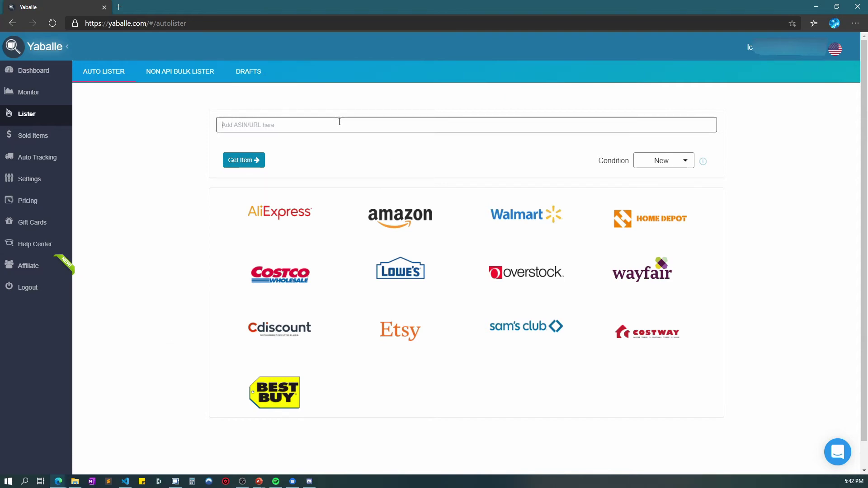
pyautogui.click(167, 201)
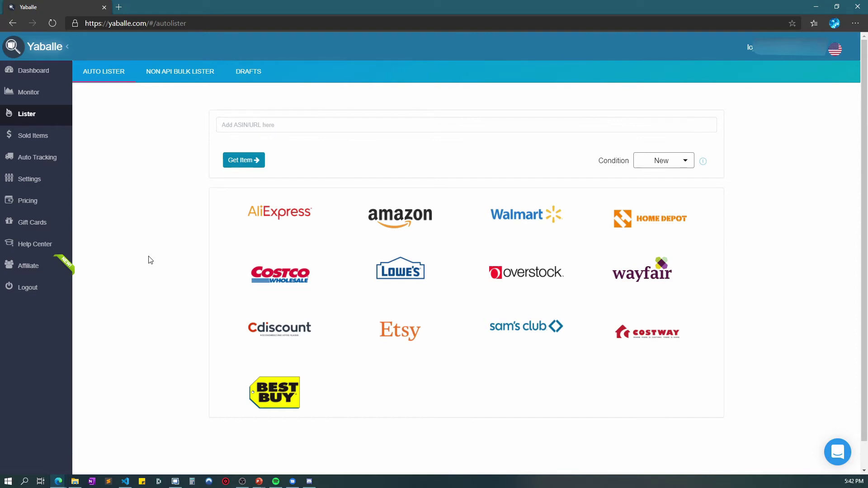
# Step: View the Sold Items page and the Auto Tracking page
pyautogui.click(43, 142)
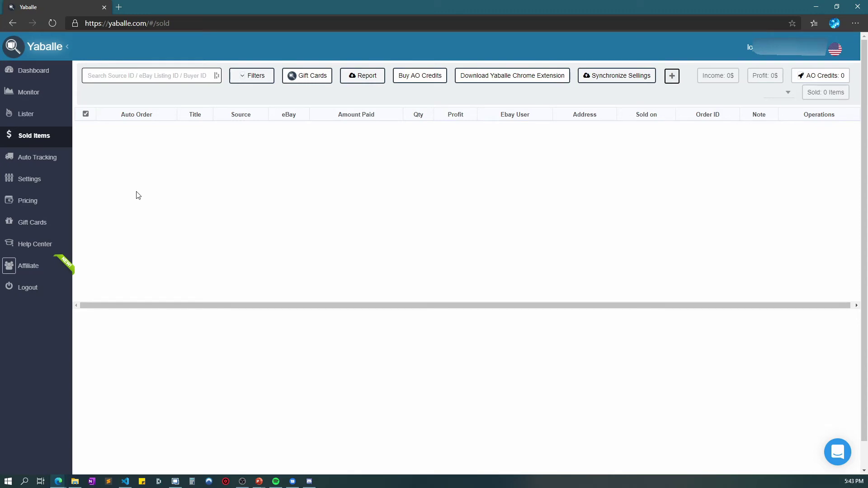
pyautogui.click(58, 161)
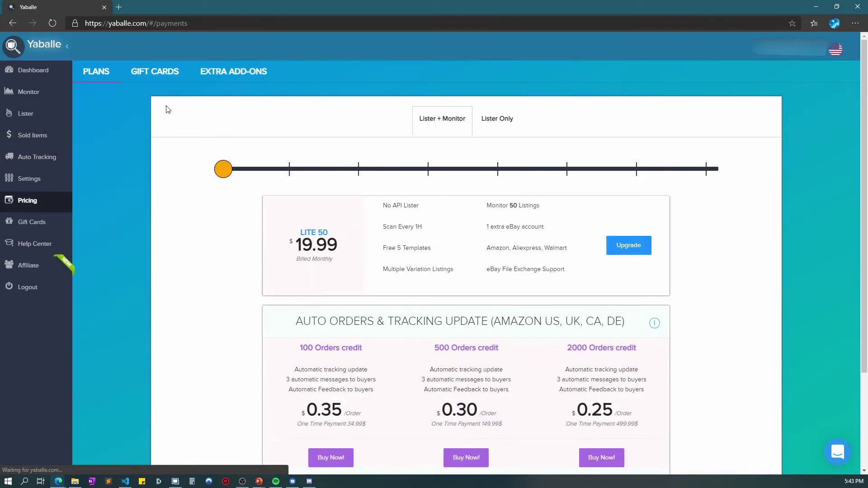
# Step: Review the pricing plans and expand the extra add-ons, including BlueCare Express credits, Open Box and extra eBay accounts
pyautogui.scroll(-1, 274, 163)
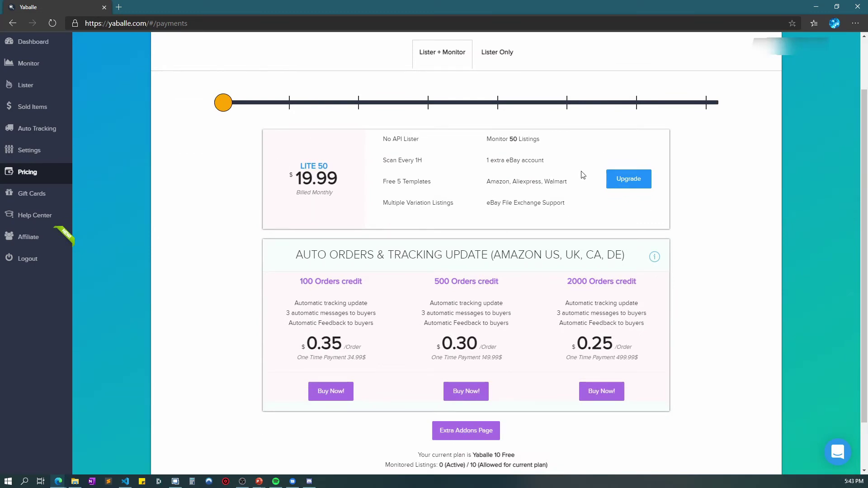
pyautogui.scroll(-1, 582, 175)
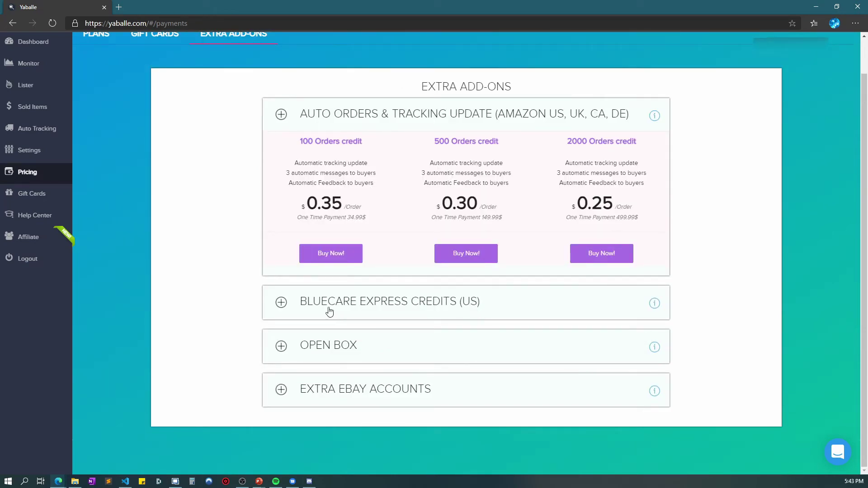
pyautogui.click(281, 303)
pyautogui.scroll(-1, 510, 300)
pyautogui.click(280, 380)
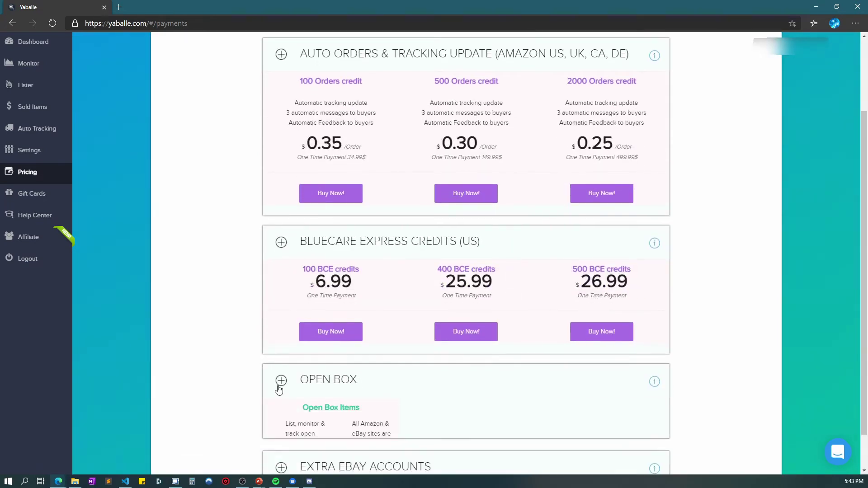
pyautogui.scroll(-4, 502, 371)
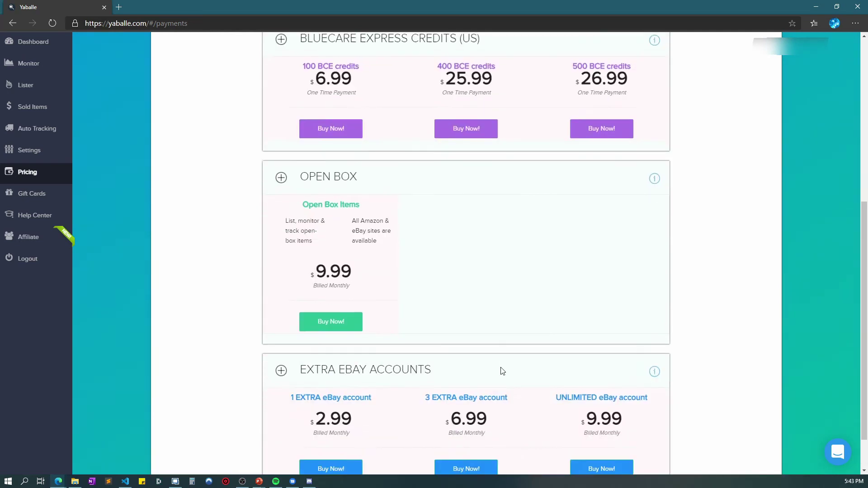
pyautogui.scroll(-1, 502, 371)
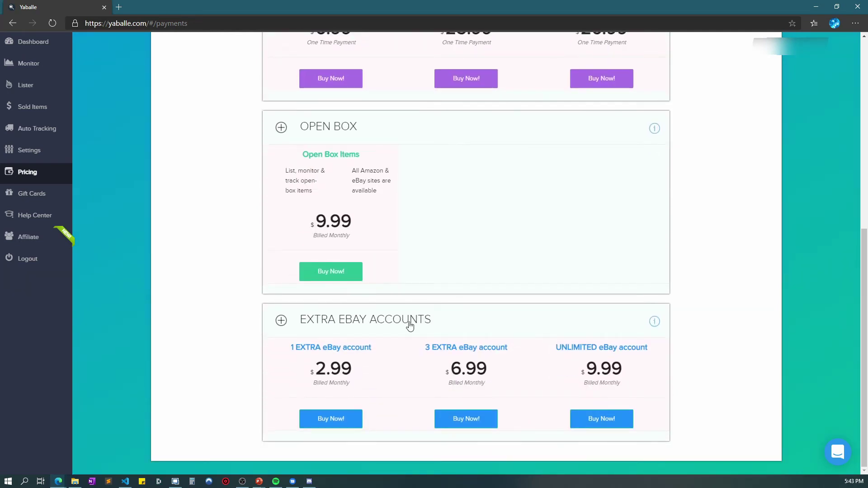
# Step: Look over the Gift Cards page and return to the Lister page
pyautogui.click(31, 193)
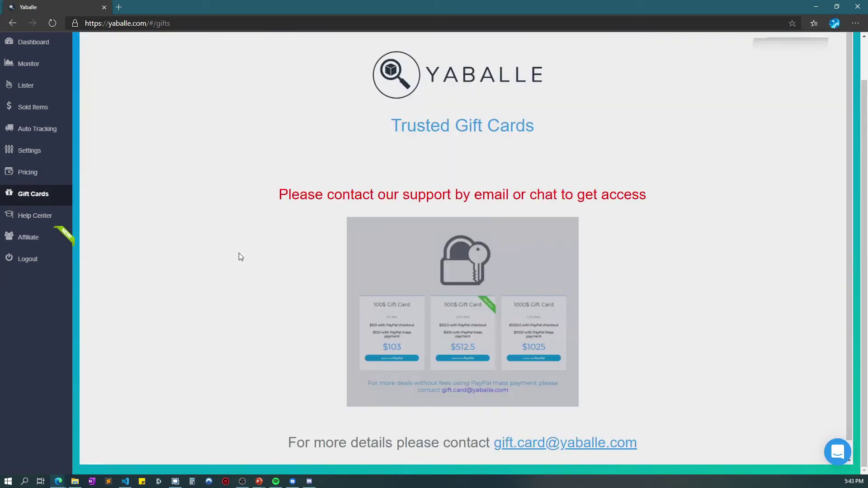
pyautogui.scroll(-1, 241, 258)
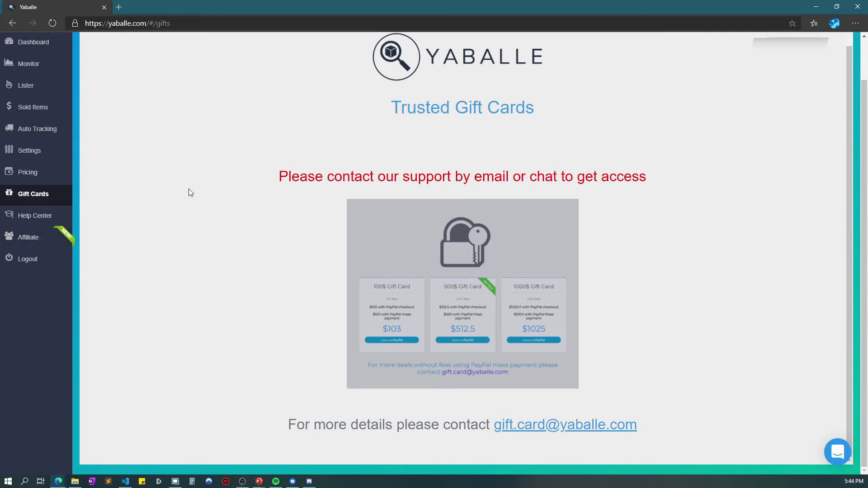
pyautogui.click(45, 86)
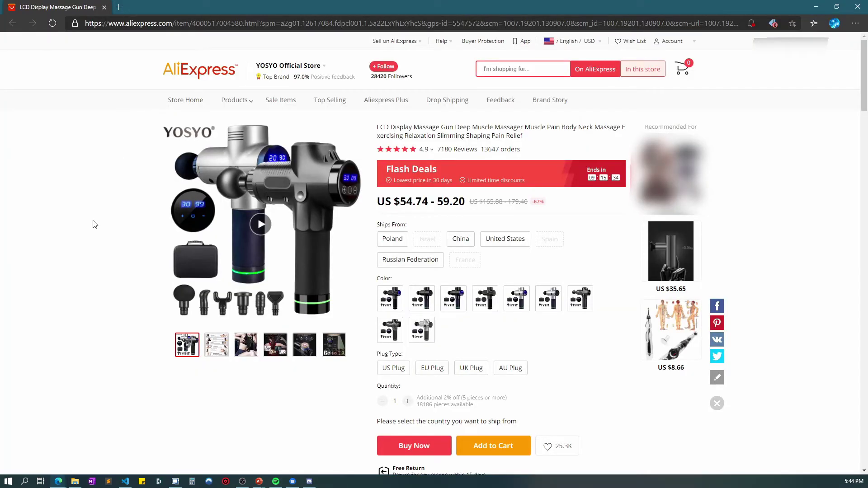
# Step: Choose United States as the ship-from country and US Plug as the plug type for the AliExpress massage gun
pyautogui.click(500, 239)
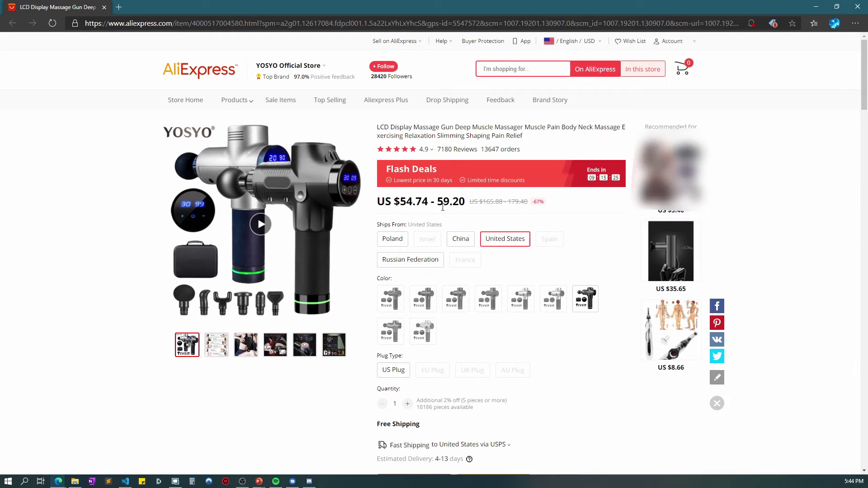
pyautogui.scroll(-2, 520, 332)
pyautogui.click(407, 307)
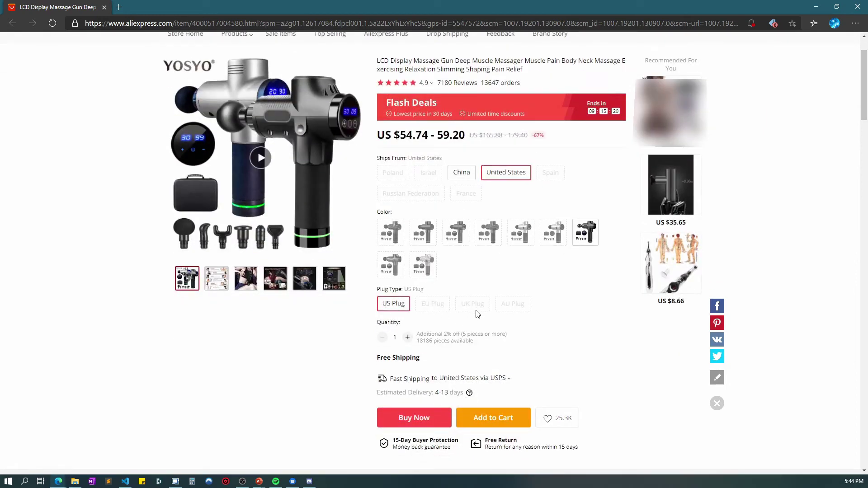
# Step: Examine the massage gun's estimated delivery time and browse the rest of its product page
pyautogui.scroll(-2, 477, 314)
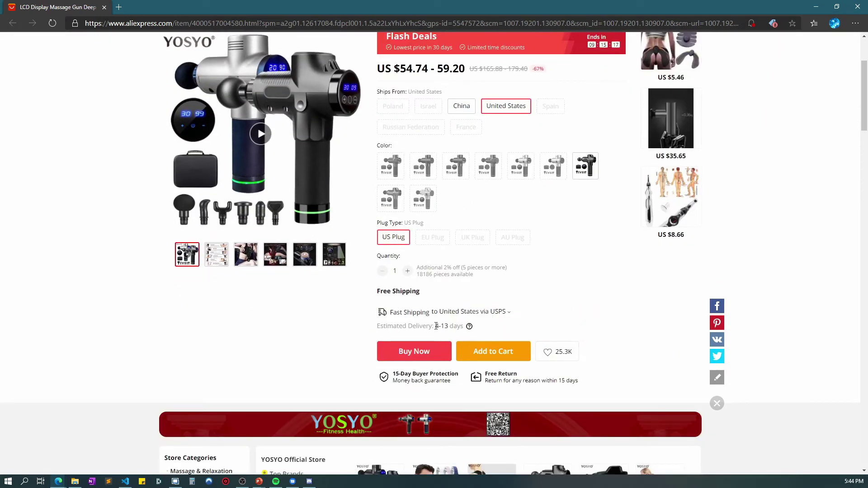
pyautogui.moveTo(435, 326); pyautogui.dragTo(449, 327)
pyautogui.click(556, 317)
pyautogui.scroll(-2, 552, 308)
pyautogui.scroll(-10, 552, 308)
pyautogui.scroll(15, 547, 317)
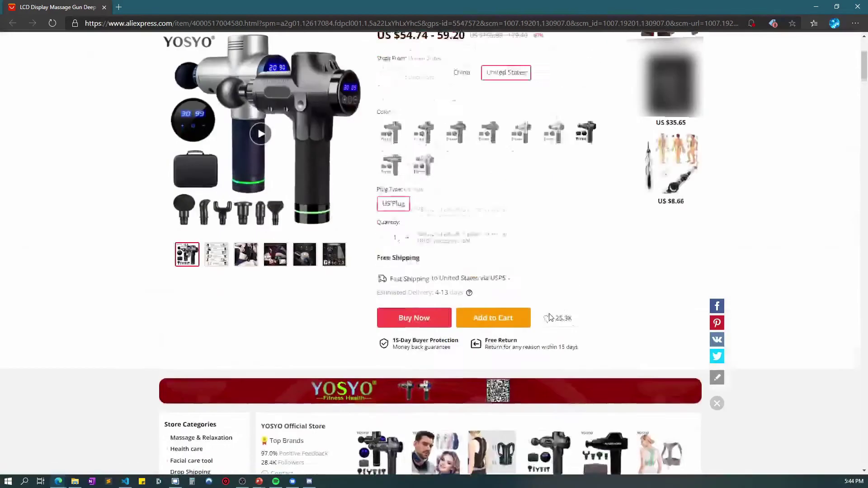
pyautogui.scroll(1, 545, 320)
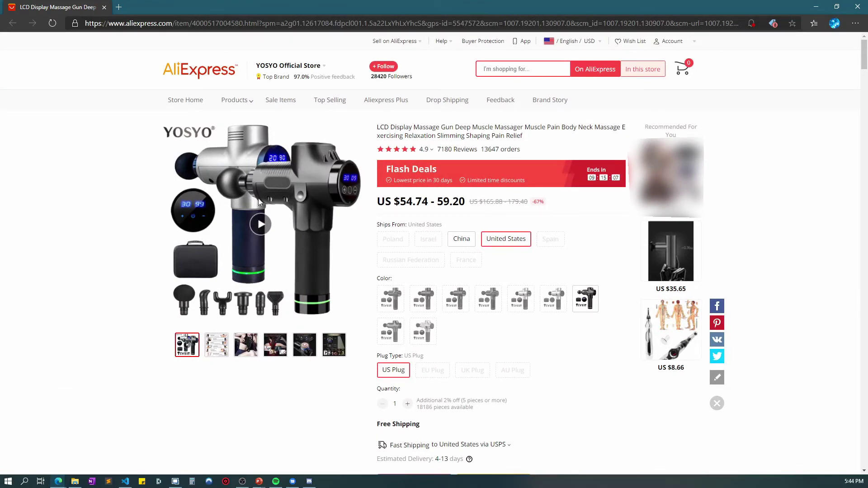
# Step: Copy the massage gun's AliExpress URL, paste it into Yaballe's Auto Lister and fetch the item
pyautogui.click(172, 24)
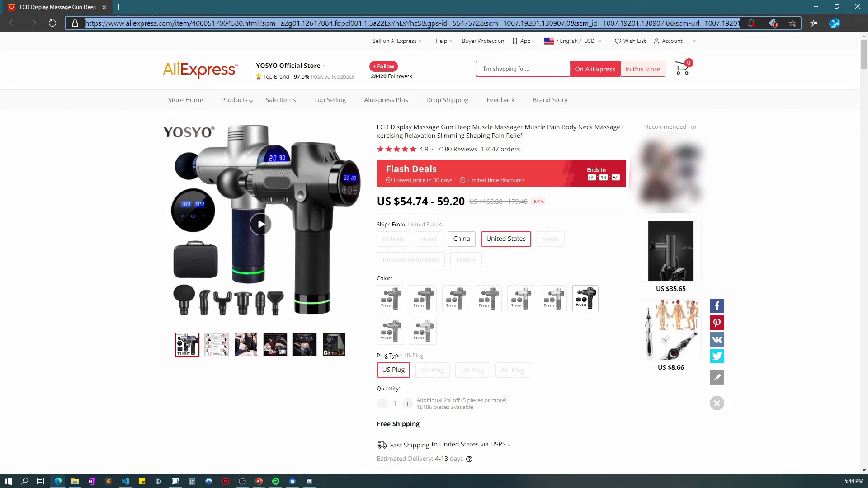
pyautogui.click(819, 8)
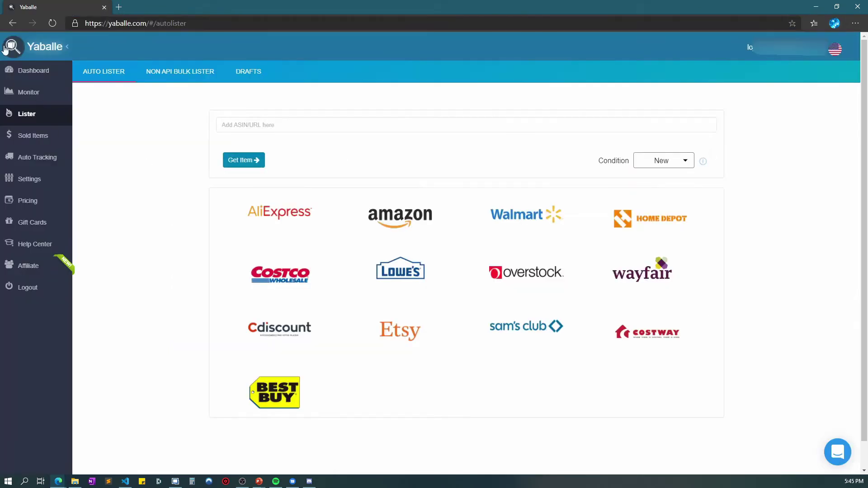
pyautogui.click(253, 125)
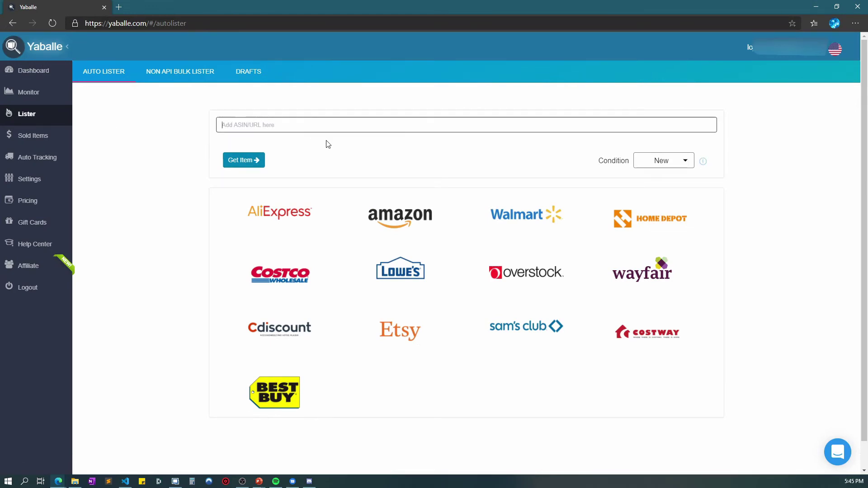
pyautogui.hotkey('ctrl', 'v')
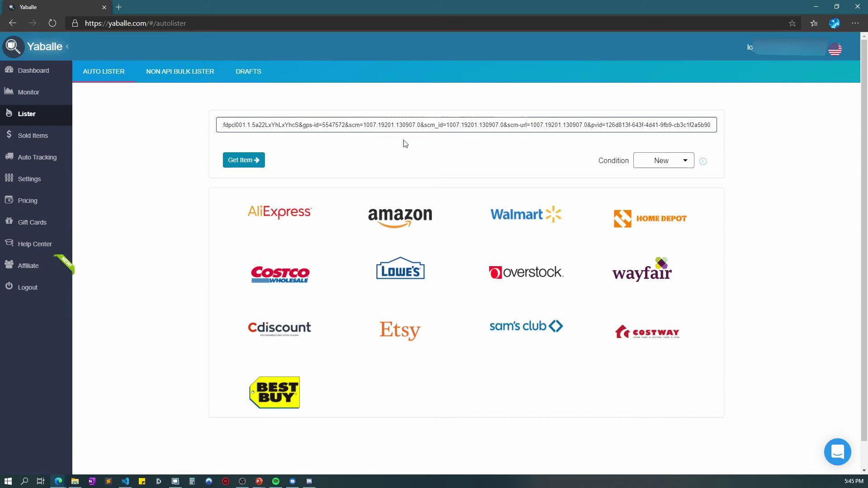
pyautogui.click(250, 162)
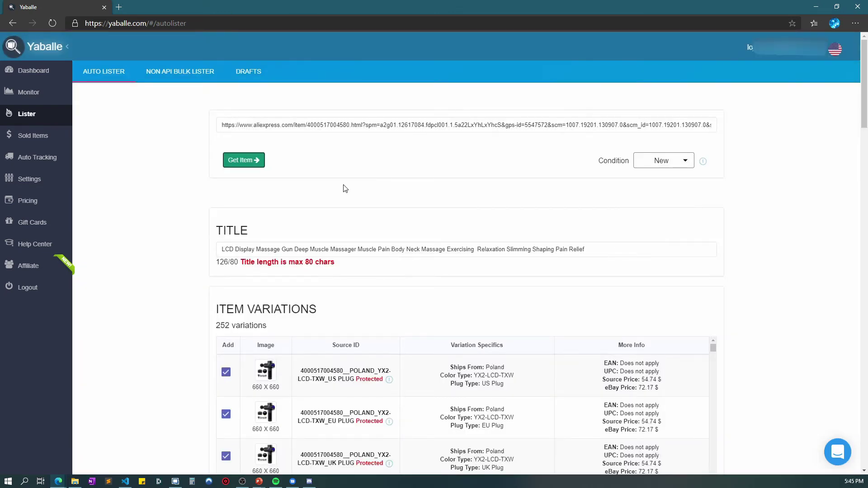
# Step: Review the fetched item's title, its variations table and the category suggestions
pyautogui.scroll(-2, 194, 207)
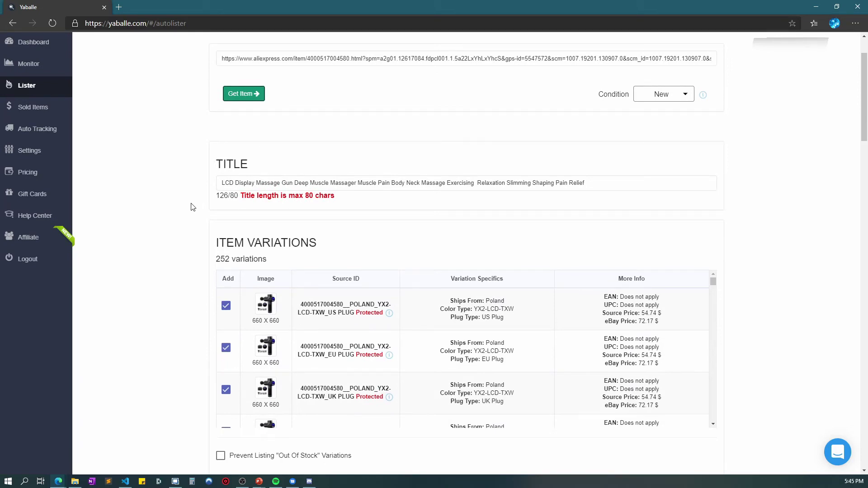
pyautogui.scroll(-4, 193, 206)
pyautogui.scroll(2, 266, 167)
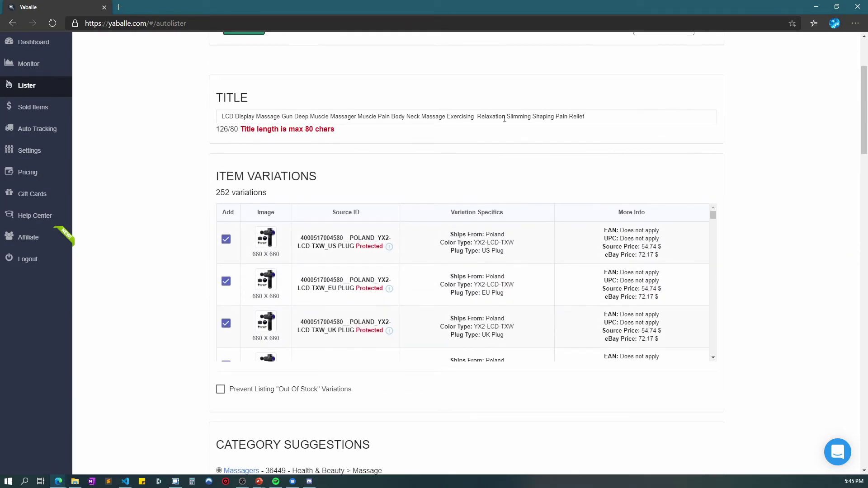
pyautogui.scroll(-4, 457, 158)
pyautogui.scroll(-3, 458, 162)
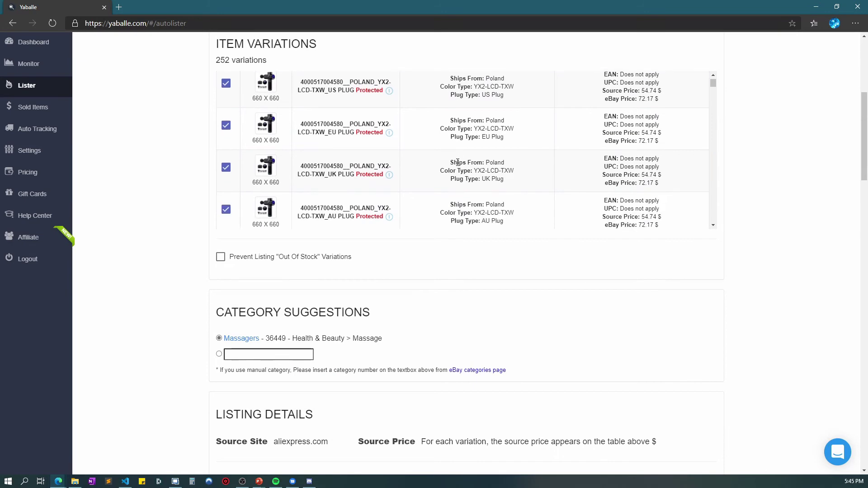
pyautogui.scroll(-2, 458, 161)
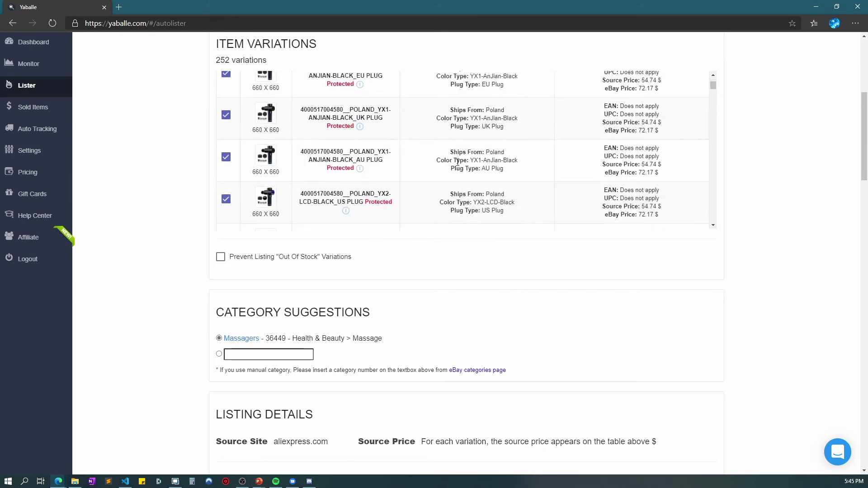
pyautogui.scroll(-6, 242, 179)
pyautogui.scroll(-2, 226, 180)
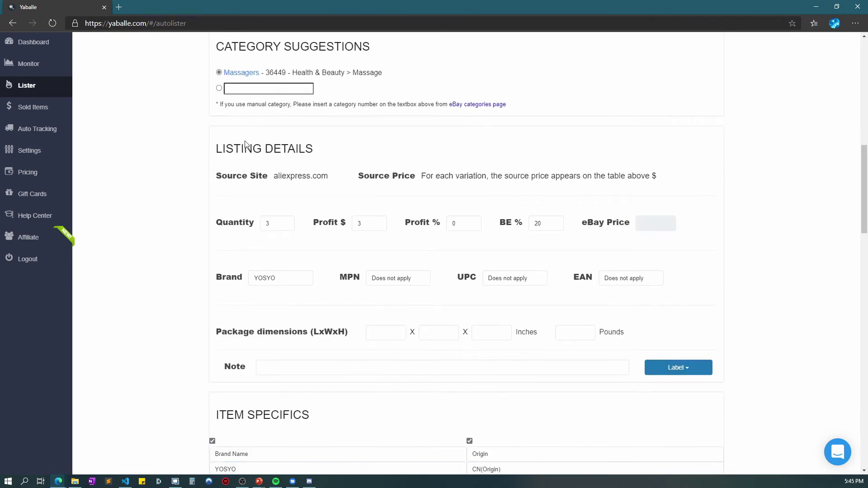
# Step: Review the listing details, such as quantity, profit and break-even percentage, along with the item specifics
pyautogui.scroll(-2, 175, 176)
pyautogui.scroll(-2, 163, 174)
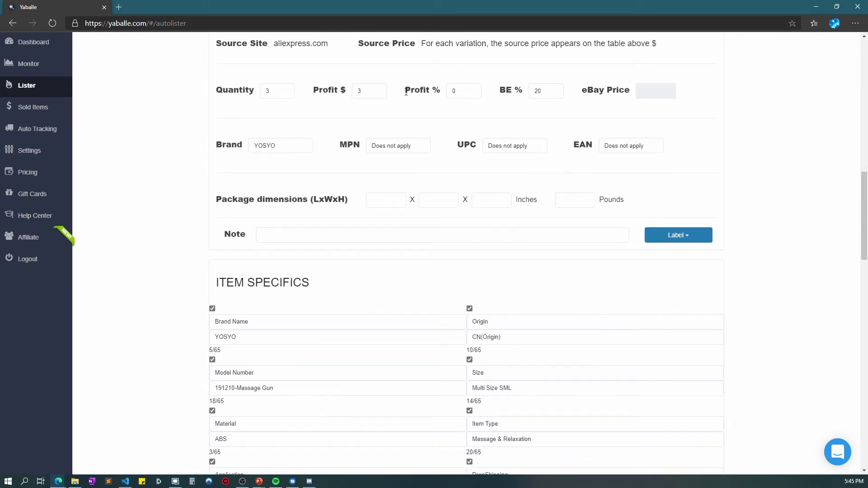
pyautogui.scroll(-4, 165, 174)
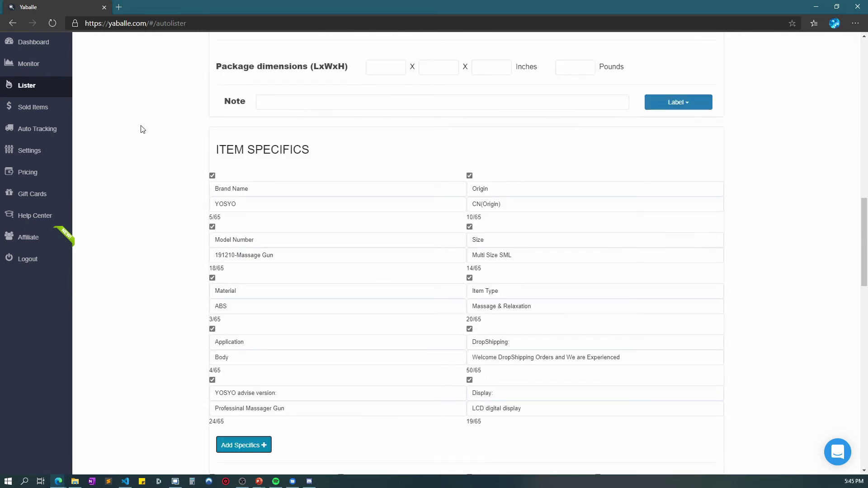
pyautogui.scroll(-2, 138, 136)
# Step: Examine the listing's photos and the options for duplicating the main picture and uploading images
pyautogui.scroll(-15, 137, 143)
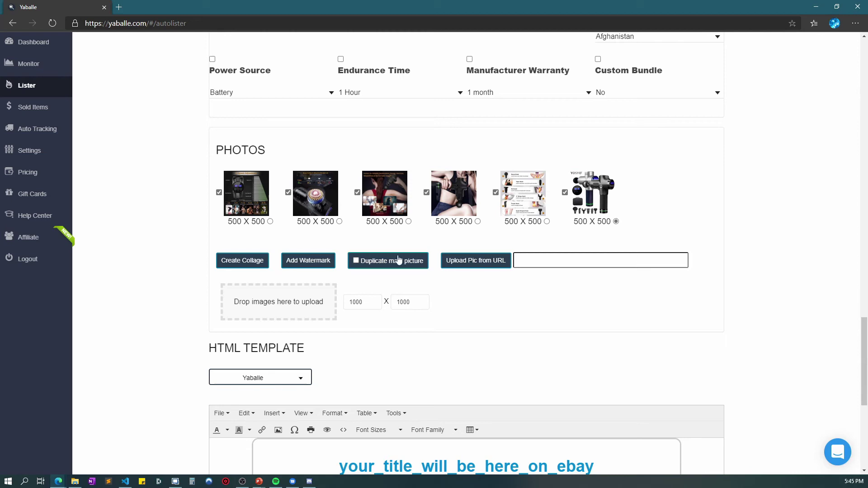
pyautogui.click(416, 263)
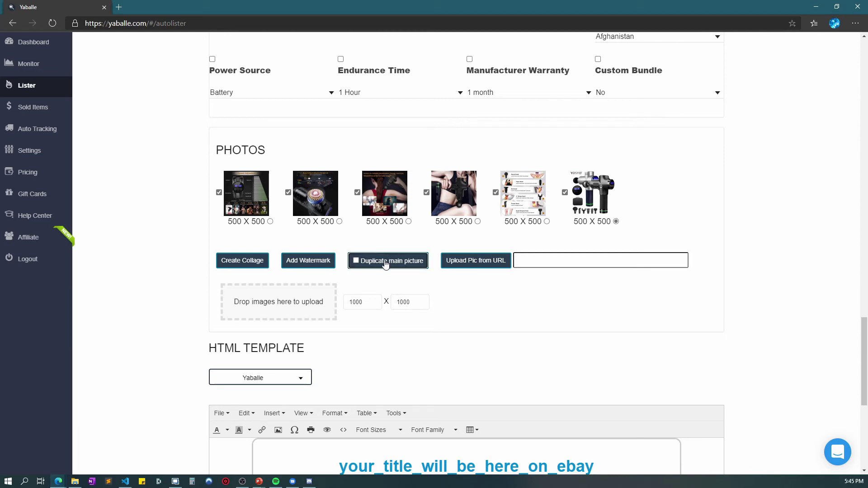
pyautogui.click(411, 269)
pyautogui.scroll(-3, 764, 292)
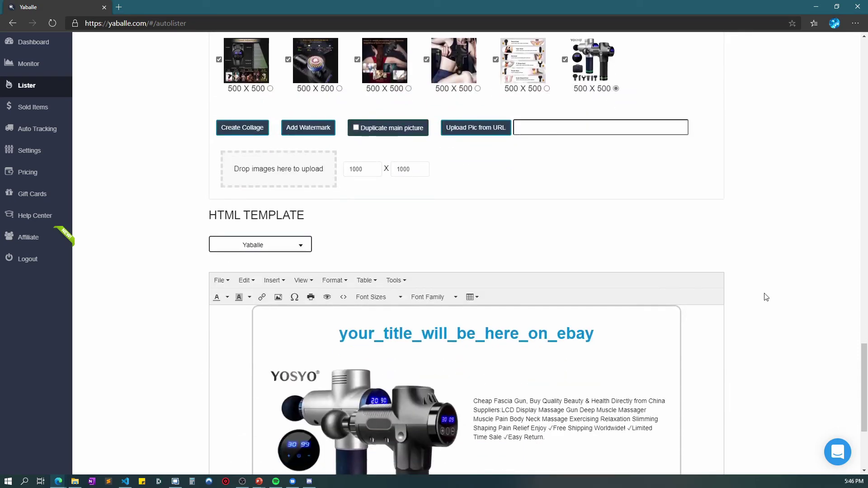
pyautogui.moveTo(246, 170); pyautogui.dragTo(324, 174)
pyautogui.click(771, 219)
# Step: Review the Yaballe HTML template's description preview, including its shipping and return sections
pyautogui.scroll(-3, 746, 217)
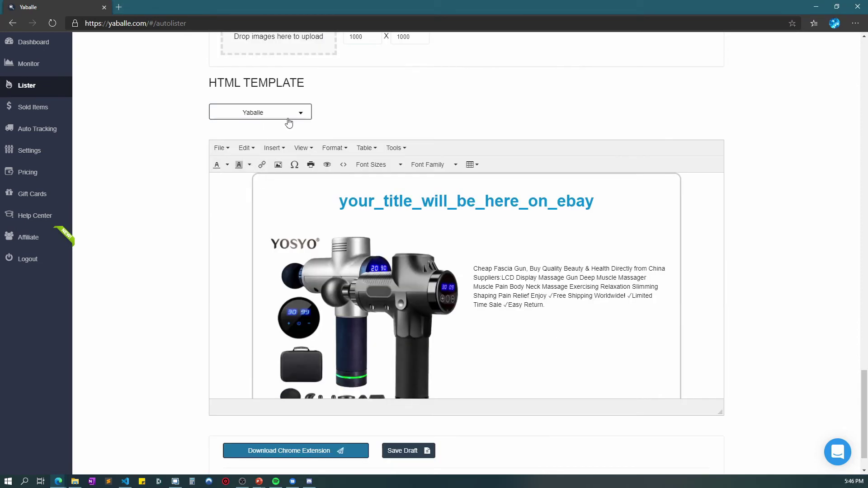
pyautogui.scroll(7, 679, 167)
pyautogui.scroll(-7, 775, 242)
pyautogui.scroll(-1, 524, 235)
pyautogui.click(545, 279)
pyautogui.scroll(-5, 561, 267)
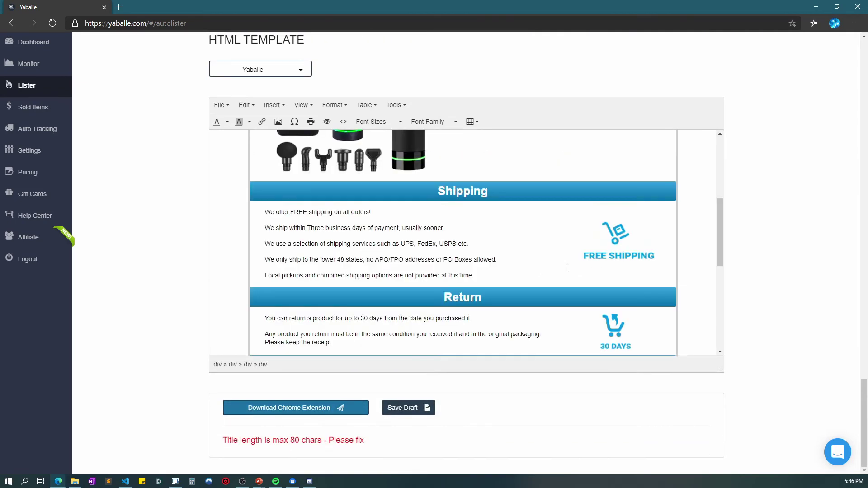
# Step: Review the template's full description preview, from the item title through the shipping, return, payment, feedback and contact sections
pyautogui.scroll(5, 561, 268)
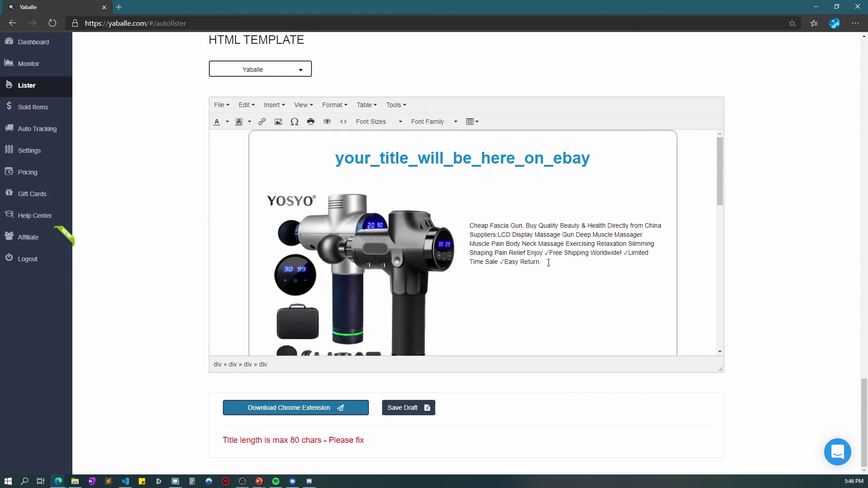
pyautogui.click(483, 227)
pyautogui.scroll(-6, 556, 270)
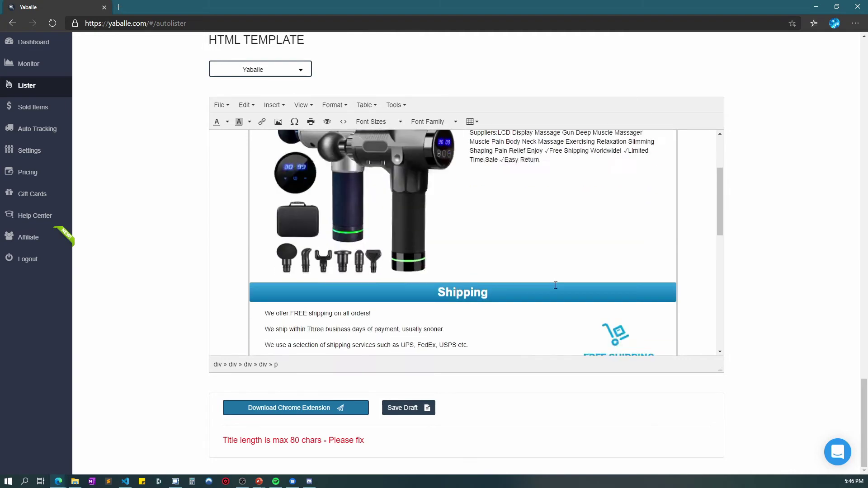
pyautogui.scroll(-1, 555, 287)
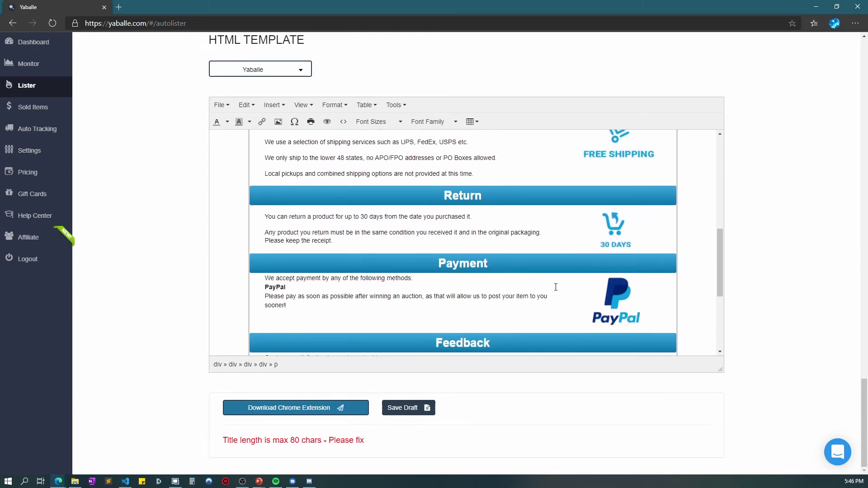
pyautogui.scroll(1, 246, 156)
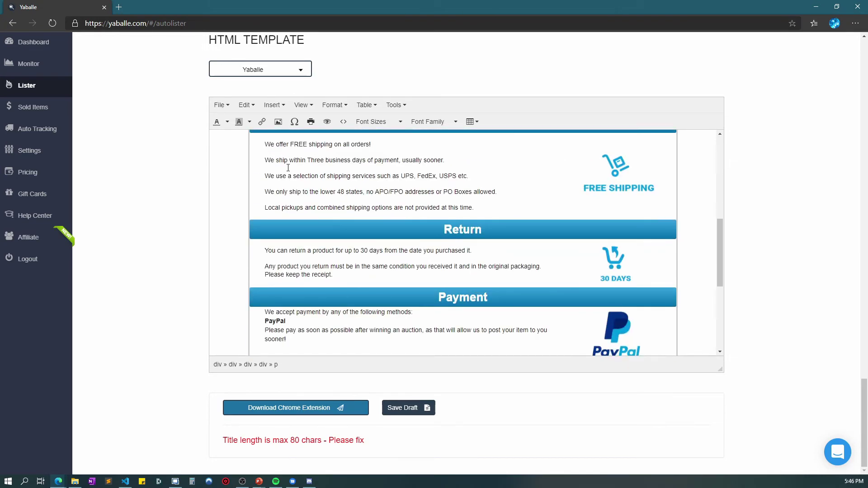
pyautogui.scroll(1, 634, 191)
pyautogui.scroll(-3, 498, 221)
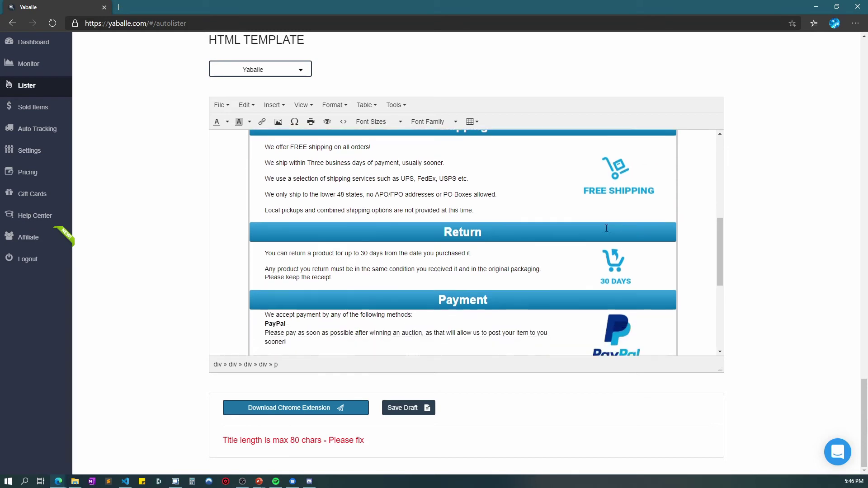
pyautogui.scroll(-3, 566, 275)
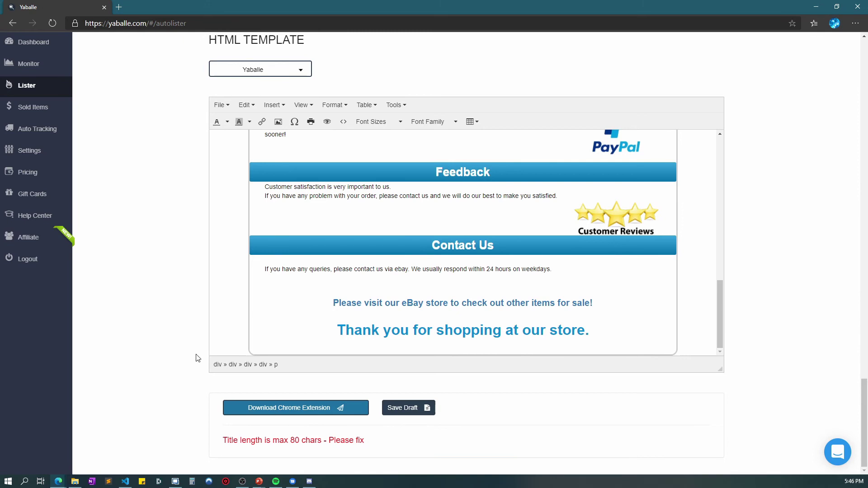
pyautogui.scroll(2, 197, 359)
pyautogui.scroll(20, 202, 368)
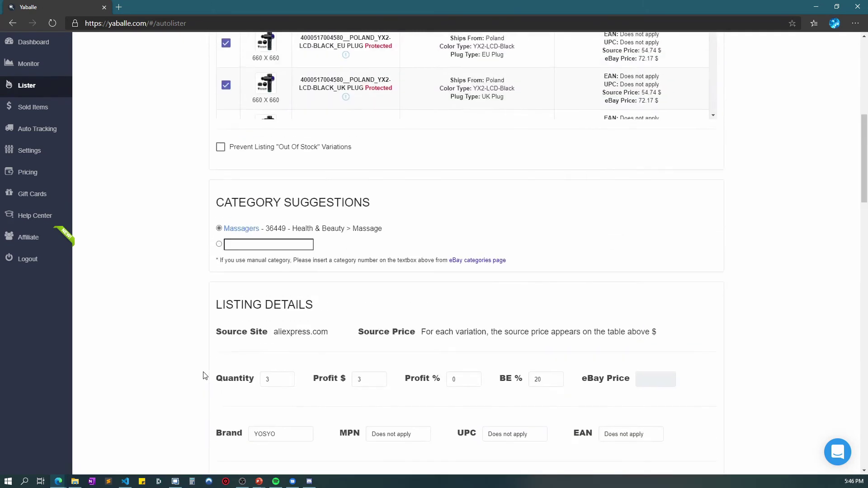
pyautogui.scroll(3, 202, 378)
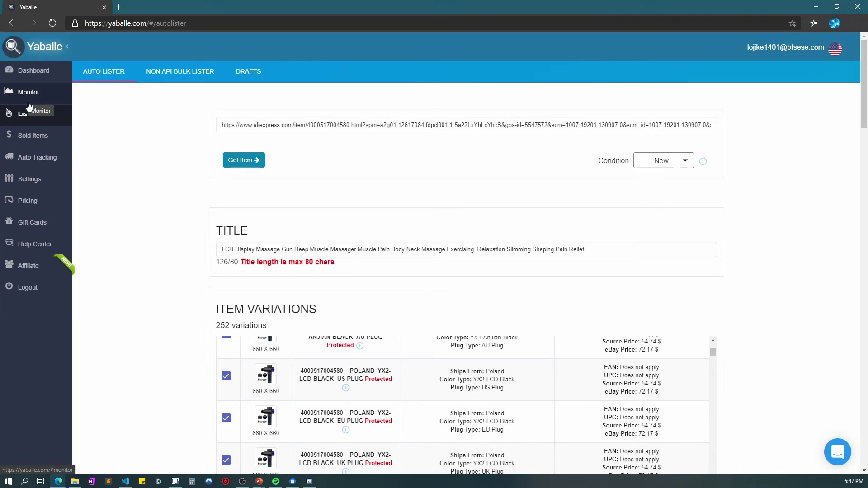
# Step: Review the general profit and break-even settings, including the PayPal email field, desired profit, quantity and per-supplier break-even percentages
pyautogui.click(28, 180)
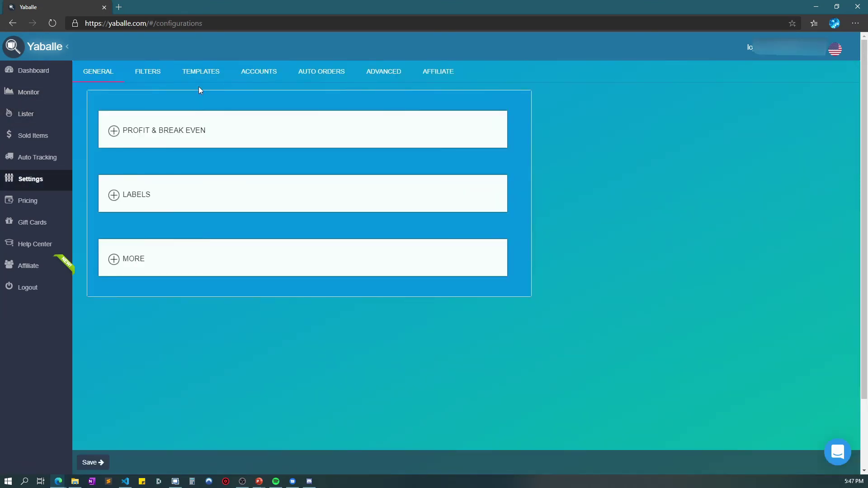
pyautogui.click(130, 135)
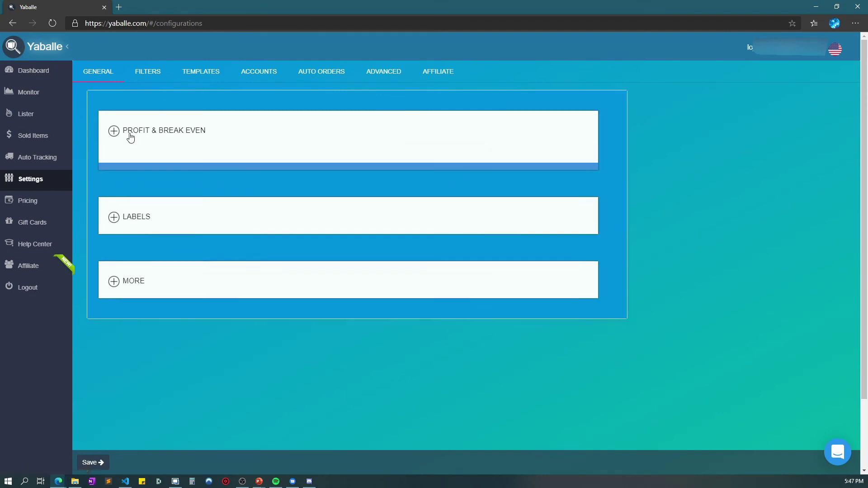
pyautogui.scroll(-1, 246, 145)
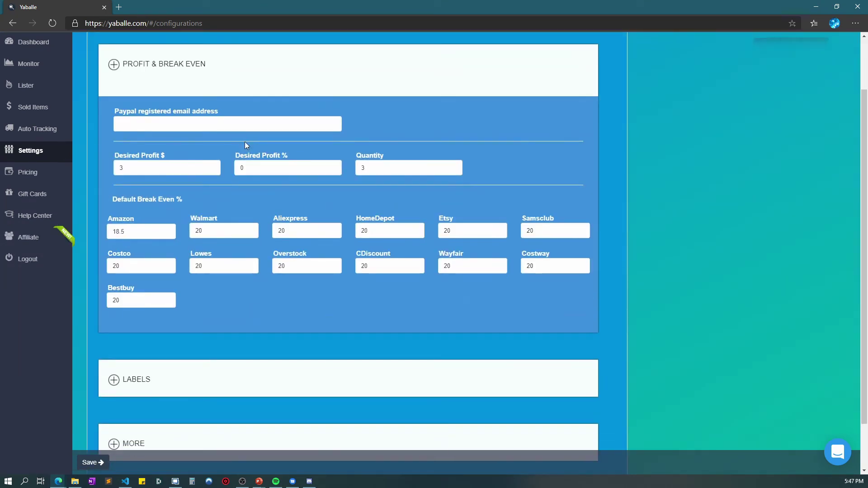
pyautogui.click(153, 123)
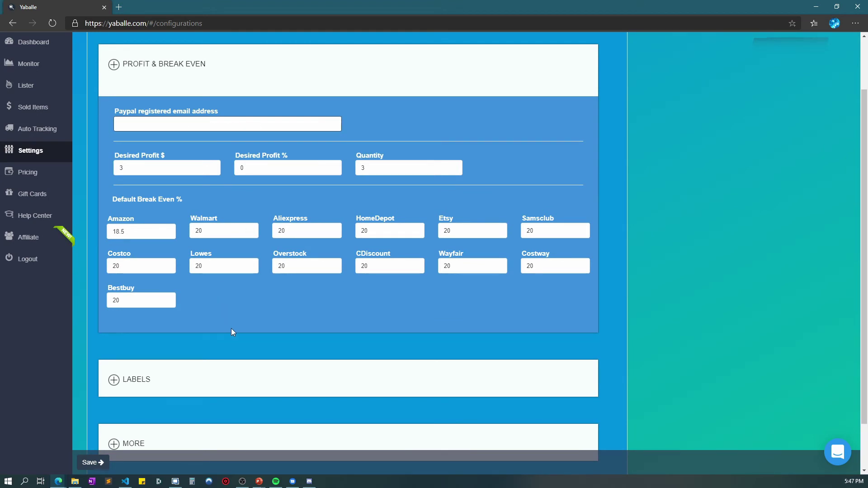
# Step: Examine the editable listing labels and the additional general settings for protected strategy, watermark photo and item location
pyautogui.scroll(-1, 231, 329)
pyautogui.click(213, 330)
pyautogui.scroll(-2, 220, 312)
pyautogui.scroll(-5, 303, 300)
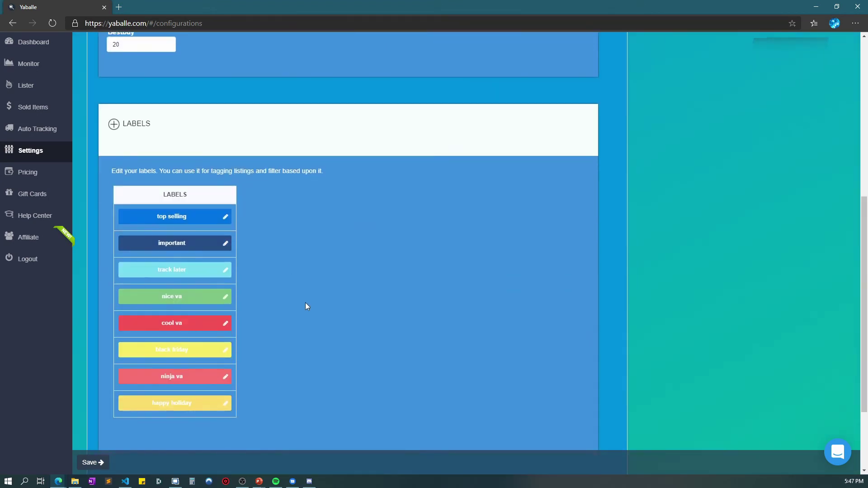
pyautogui.scroll(-2, 334, 297)
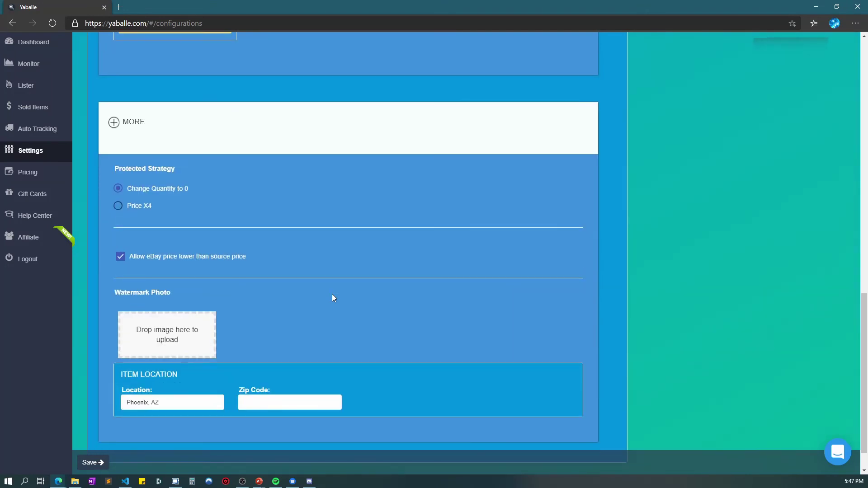
pyautogui.click(276, 404)
pyautogui.scroll(15, 226, 217)
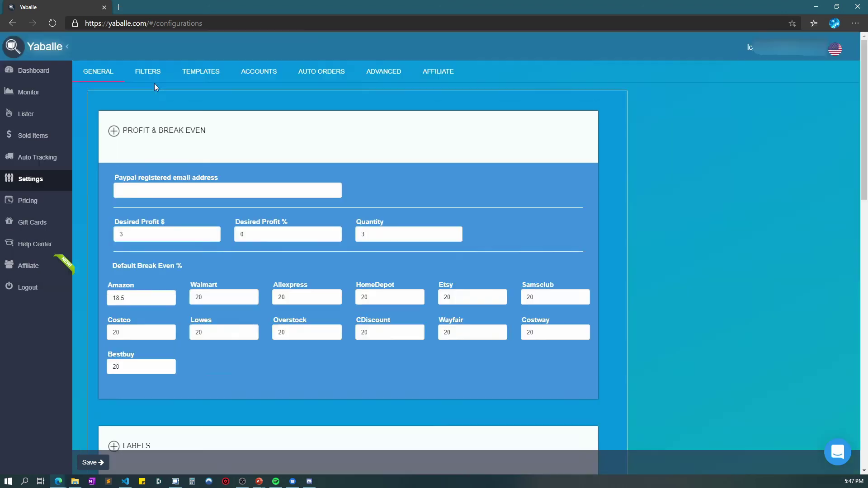
# Step: Inspect the Walmart filters, including the available stock options, minimum stock quantity and sold-by-Walmart setting
pyautogui.click(154, 76)
pyautogui.click(187, 244)
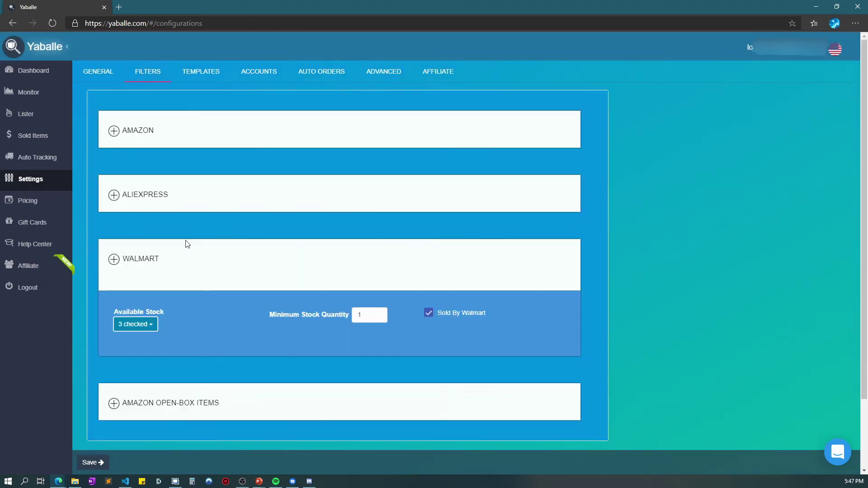
pyautogui.click(147, 325)
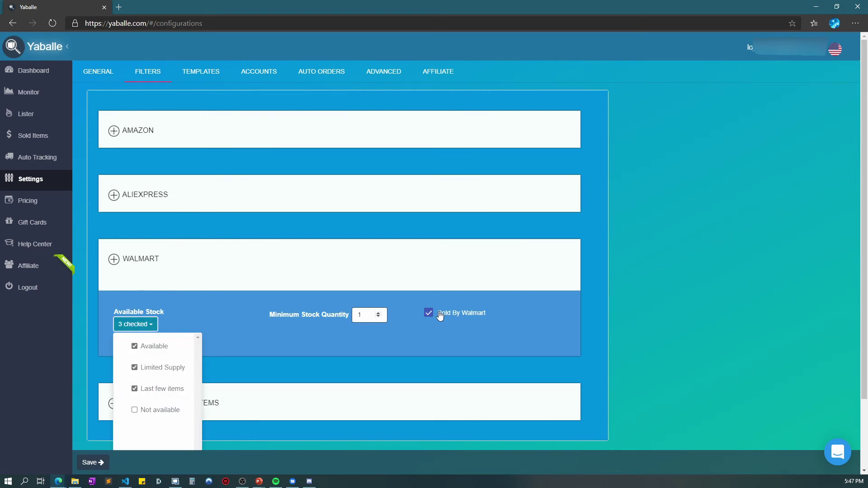
pyautogui.click(143, 268)
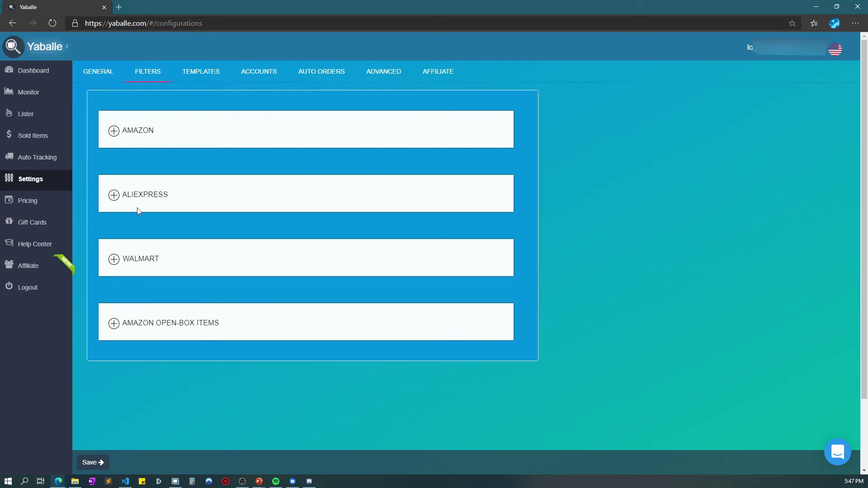
# Step: Examine the shipping company options in the AliExpress filter
pyautogui.click(137, 202)
pyautogui.click(142, 258)
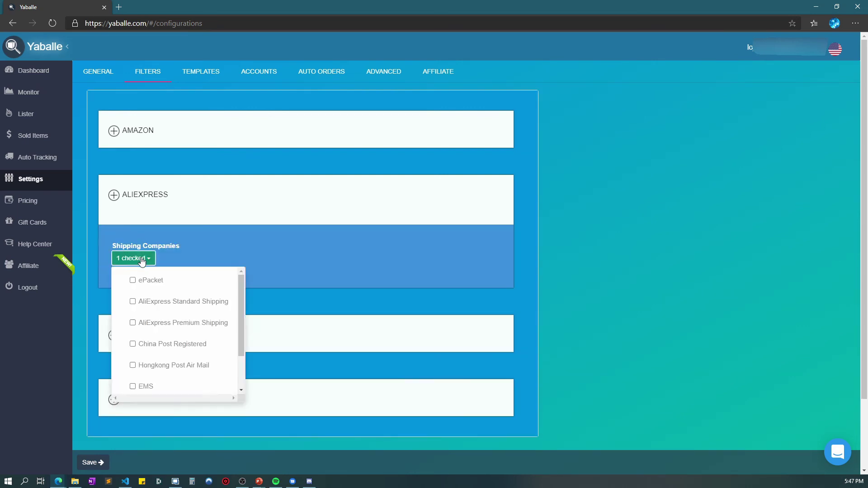
pyautogui.scroll(-2, 181, 288)
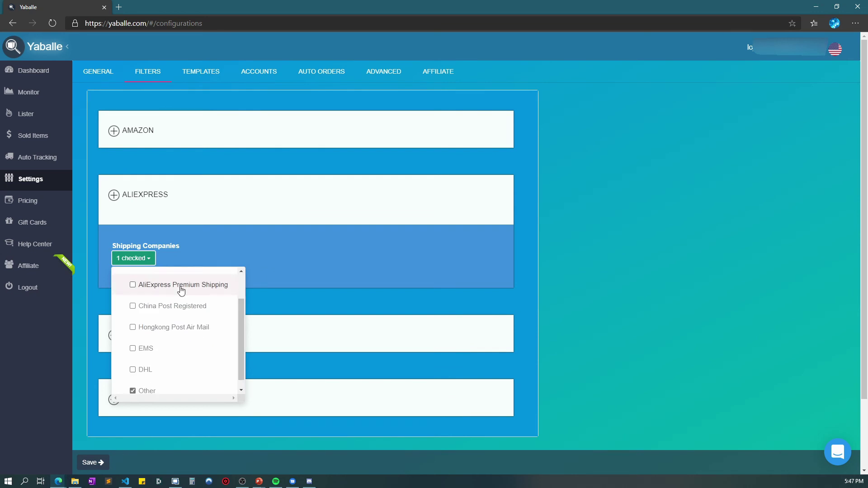
pyautogui.scroll(3, 182, 290)
# Step: Review the filter settings for Amazon and Amazon open-box items
pyautogui.click(143, 132)
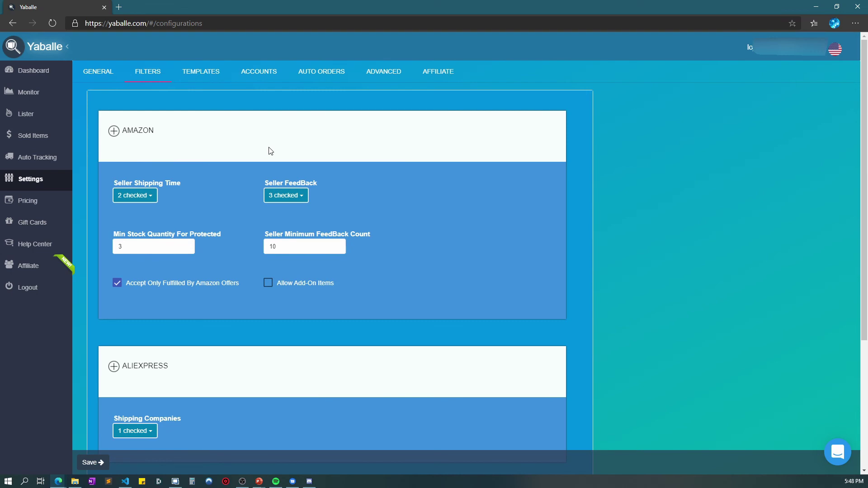
pyautogui.scroll(-4, 177, 359)
pyautogui.click(178, 385)
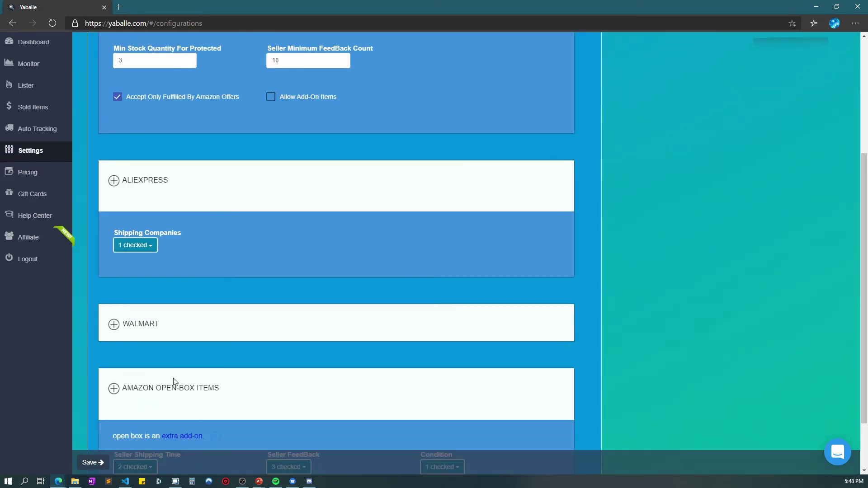
pyautogui.scroll(-3, 220, 317)
pyautogui.scroll(10, 227, 313)
# Step: Open the listing template settings, enlarge the description editor and review the Yaballe template
pyautogui.click(201, 71)
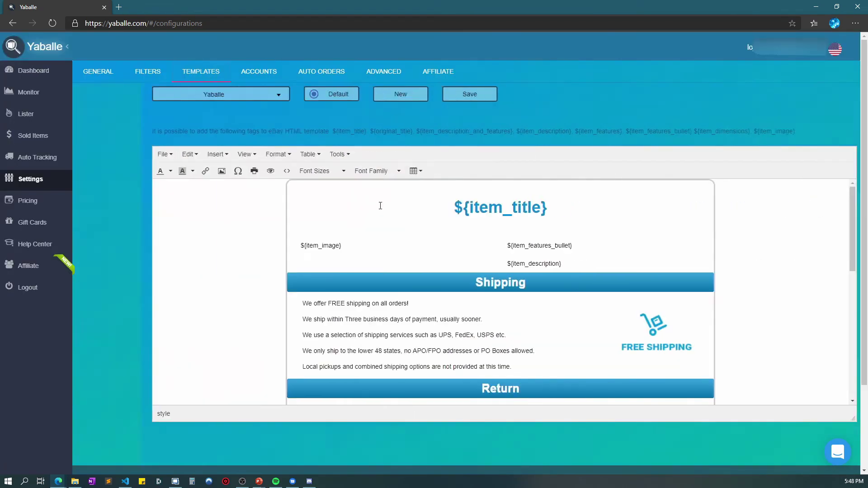
pyautogui.moveTo(784, 419); pyautogui.dragTo(785, 476)
pyautogui.scroll(-1, 515, 284)
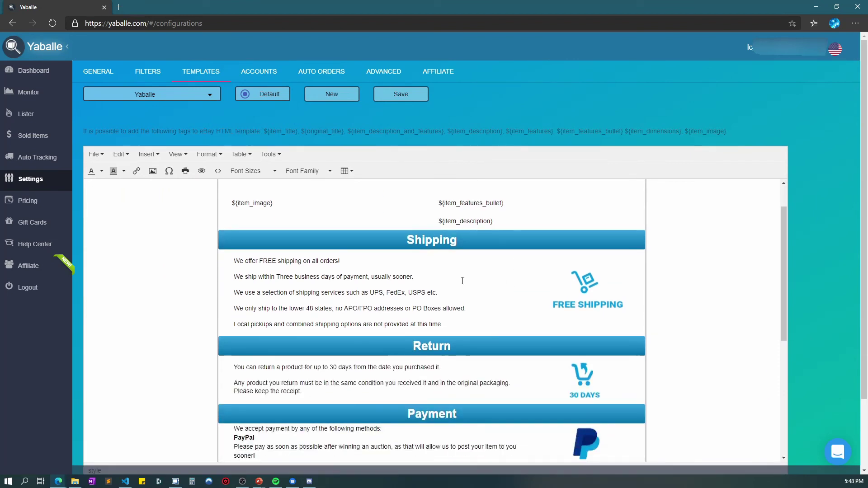
# Step: Try adding "Plus a free shirt!" after the free shipping line in the Yaballe template
pyautogui.scroll(1, 461, 285)
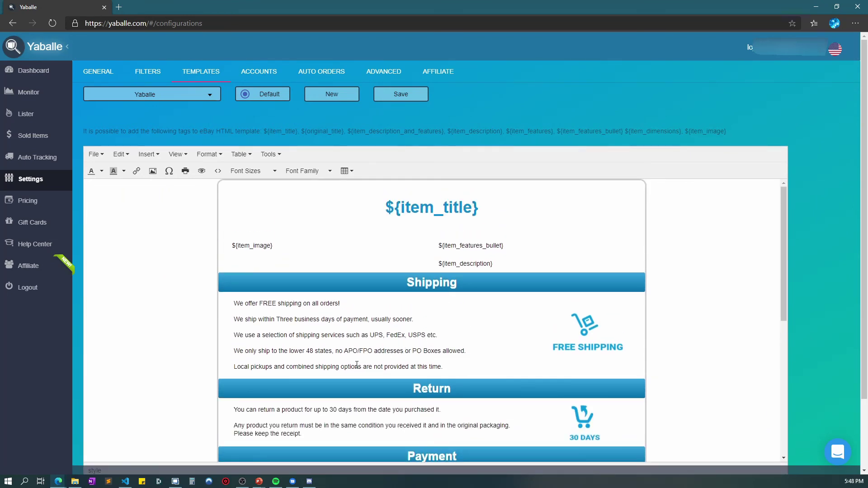
pyautogui.click(359, 304)
pyautogui.write('Plus a free shirt!')
# Step: Preview the Yaballe Halloween and Yaballe Christmas listing templates, including their shipping and payment sections
pyautogui.click(182, 94)
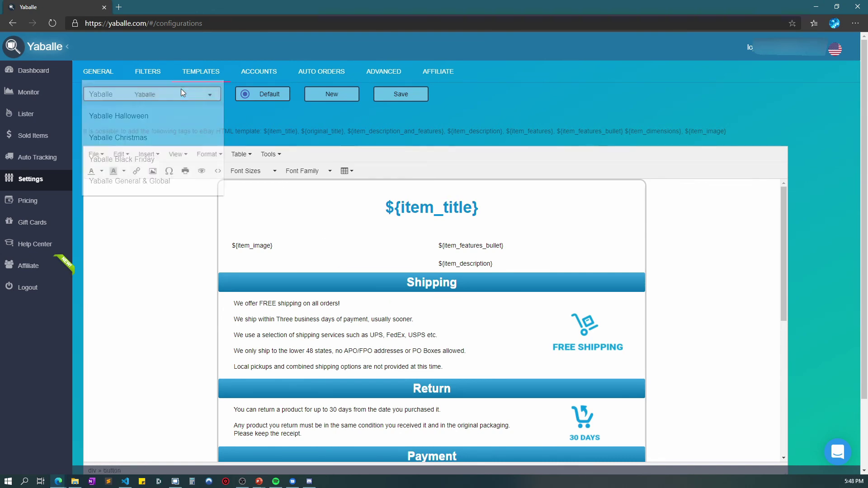
pyautogui.click(178, 118)
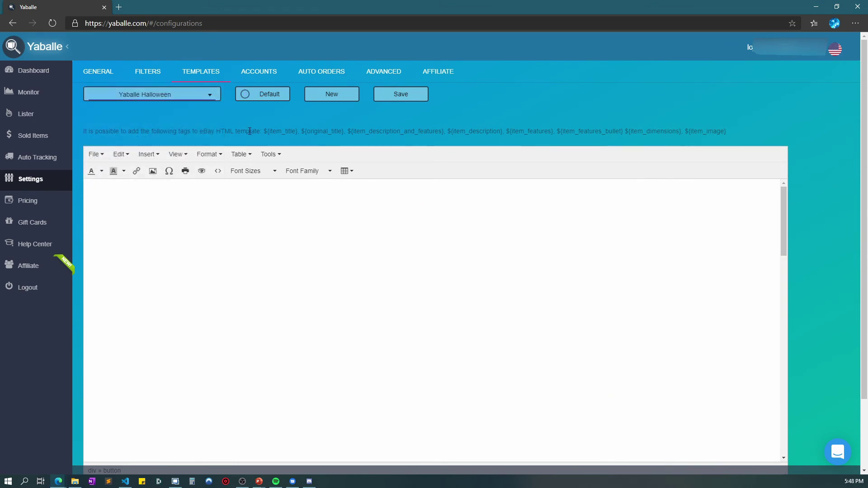
pyautogui.scroll(-2, 250, 131)
pyautogui.scroll(-10, 606, 202)
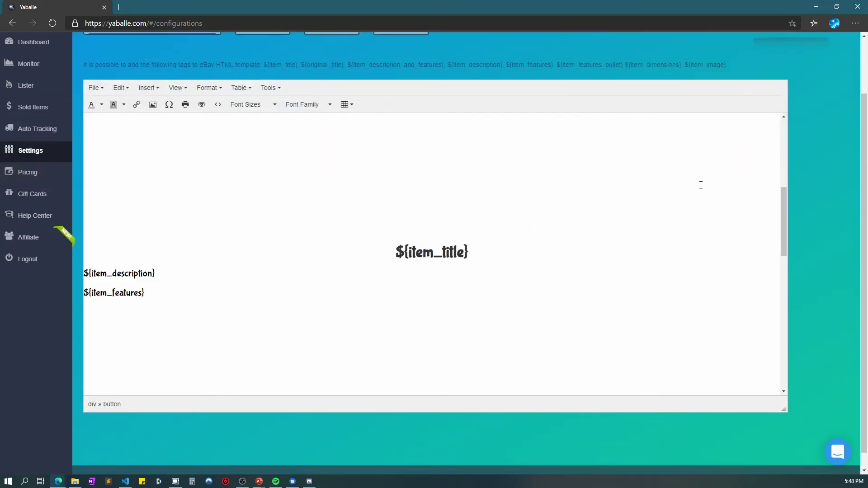
pyautogui.scroll(-2, 699, 188)
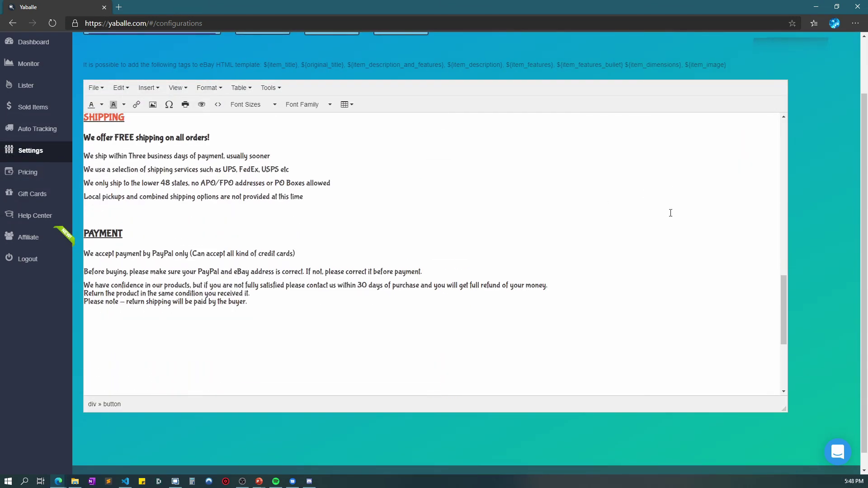
pyautogui.scroll(-4, 583, 258)
pyautogui.scroll(-7, 461, 341)
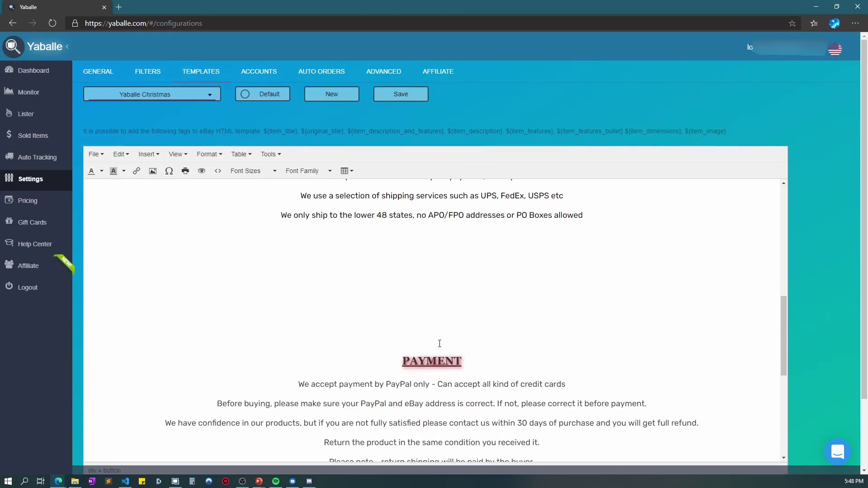
# Step: Preview the Yaballe Black Friday and Yaballe General & Global listing templates
pyautogui.click(150, 94)
pyautogui.click(142, 115)
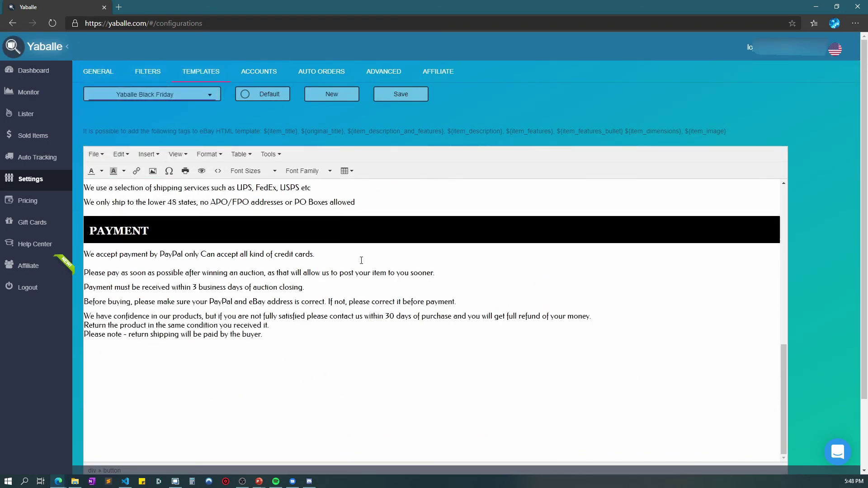
pyautogui.click(208, 96)
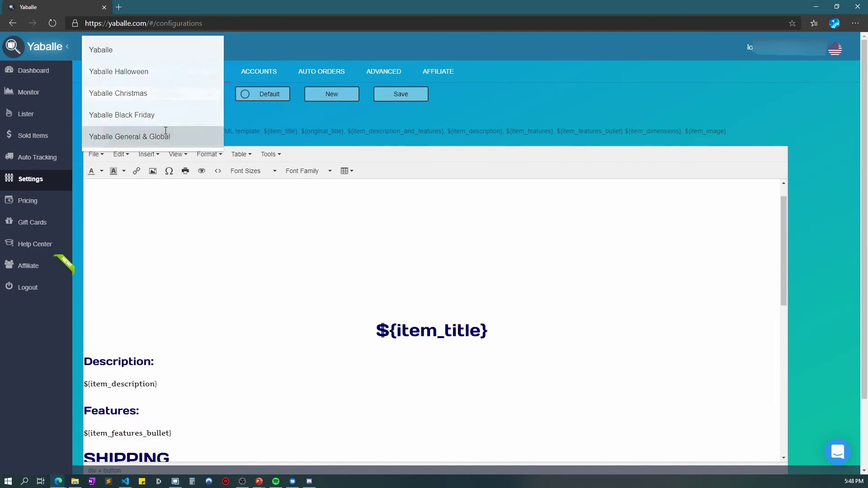
pyautogui.click(165, 134)
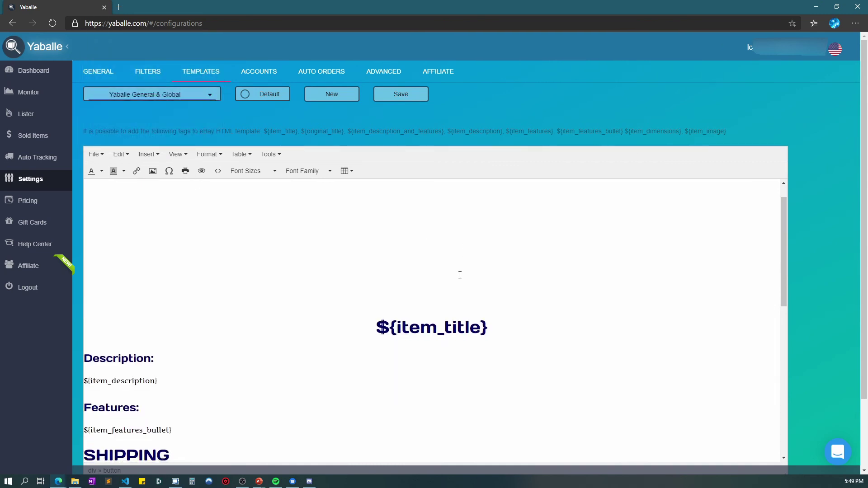
pyautogui.scroll(-10, 461, 281)
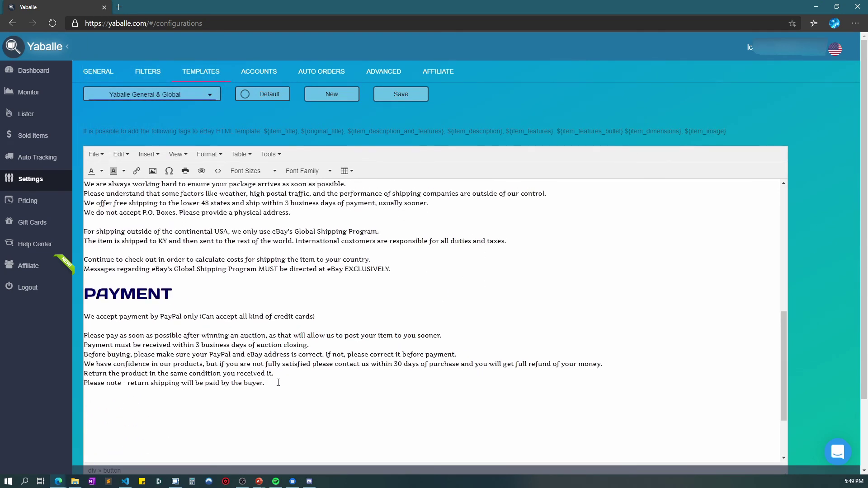
pyautogui.scroll(10, 224, 356)
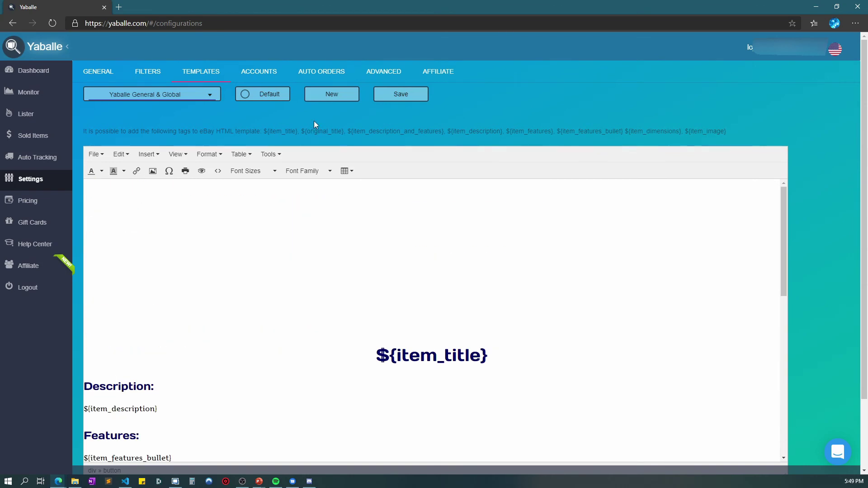
# Step: View the new template dialog without creating one, and highlight the item tags available for the eBay HTML template
pyautogui.click(329, 94)
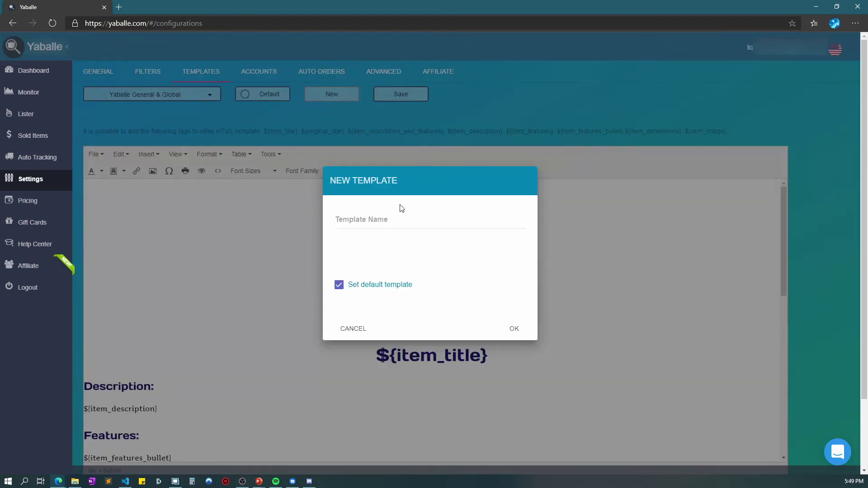
pyautogui.click(346, 328)
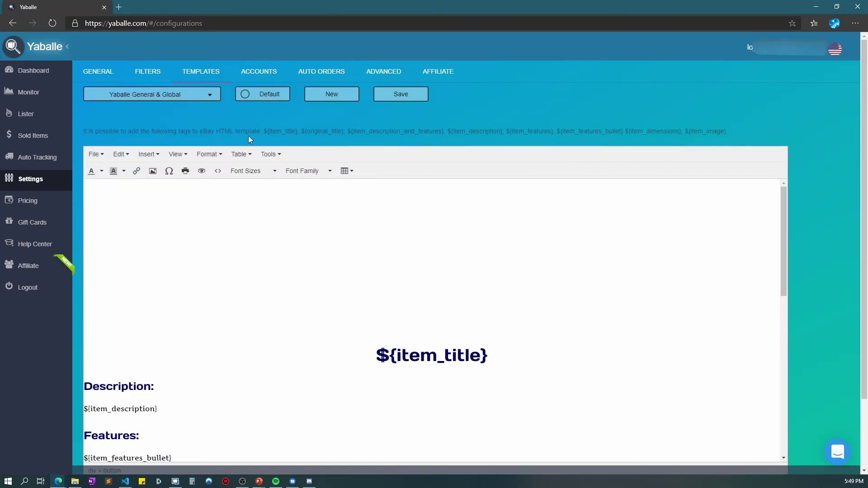
pyautogui.moveTo(264, 130); pyautogui.dragTo(441, 134)
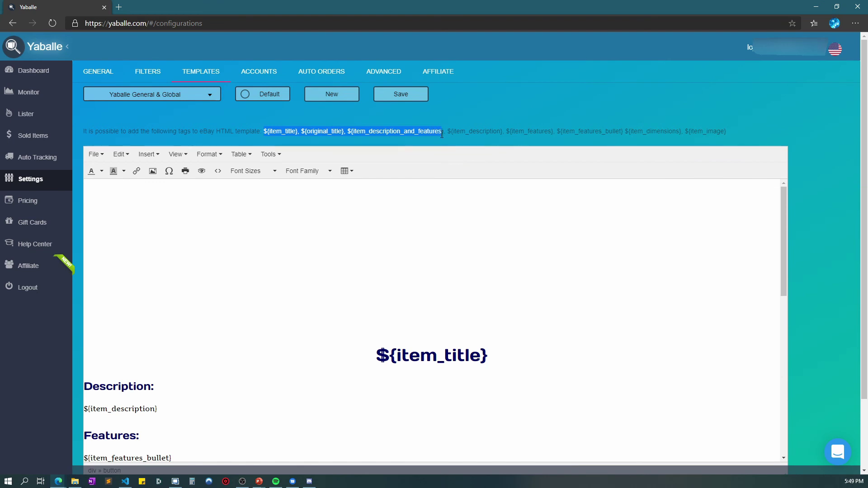
pyautogui.click(353, 251)
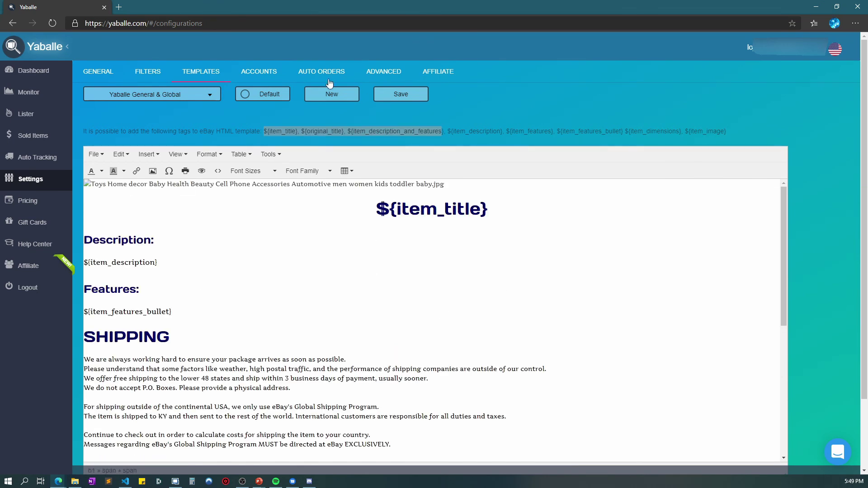
# Step: Open the accounts settings and expand the auto tracking, virtual assistant and additional connected Yaballe accounts sections
pyautogui.click(275, 74)
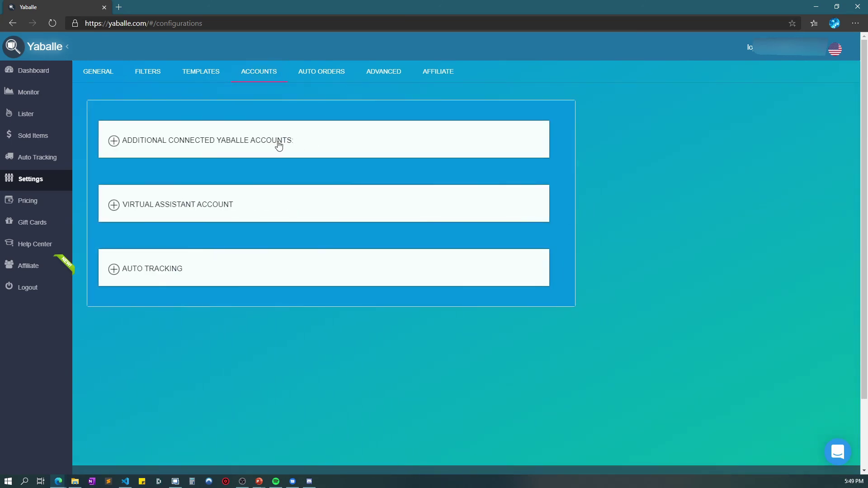
pyautogui.click(179, 268)
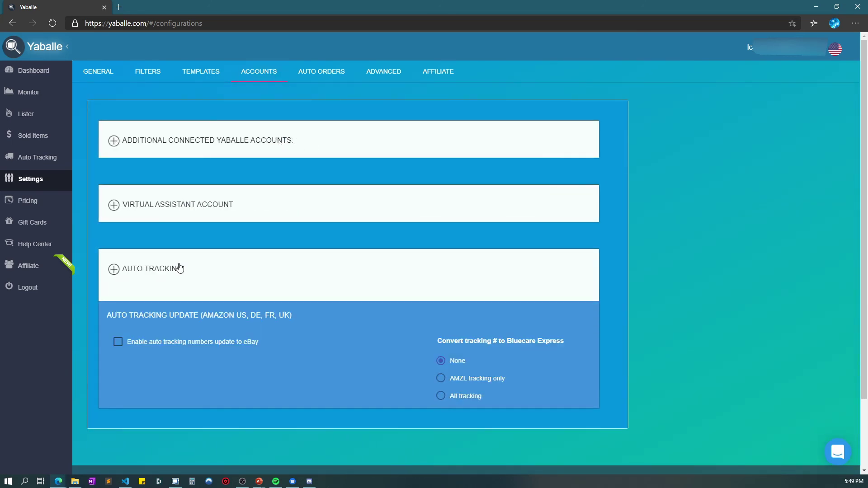
pyautogui.click(191, 209)
pyautogui.click(190, 140)
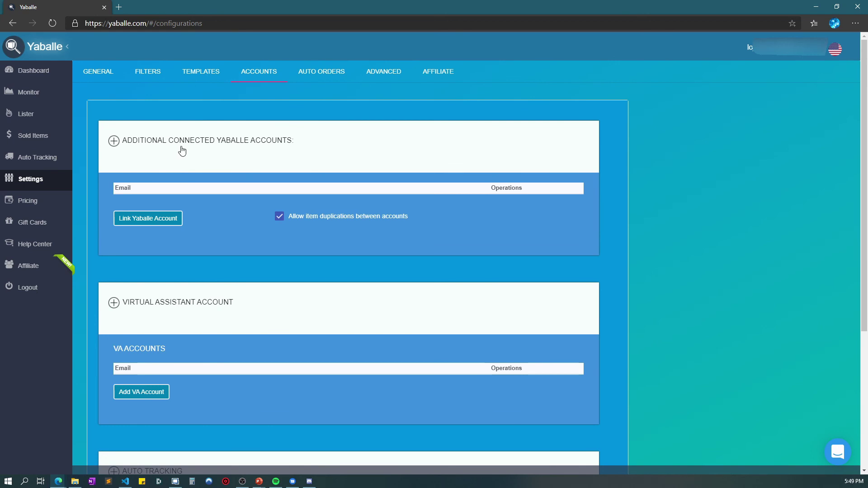
# Step: Open the auto orders settings and review the Amazon orders & tracking section and the auto tracking section
pyautogui.click(324, 74)
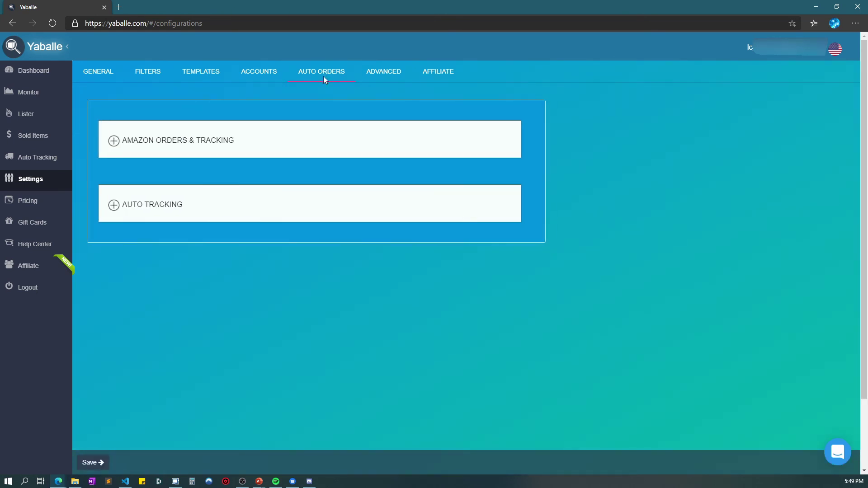
pyautogui.click(201, 149)
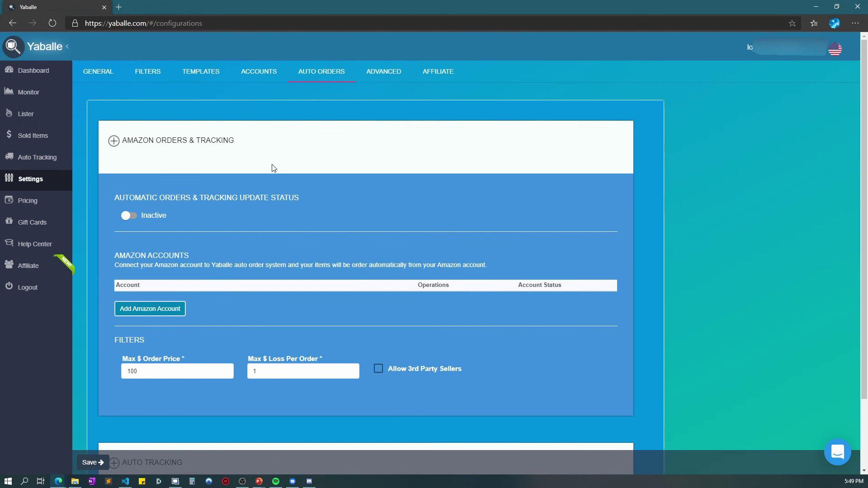
pyautogui.scroll(-2, 273, 166)
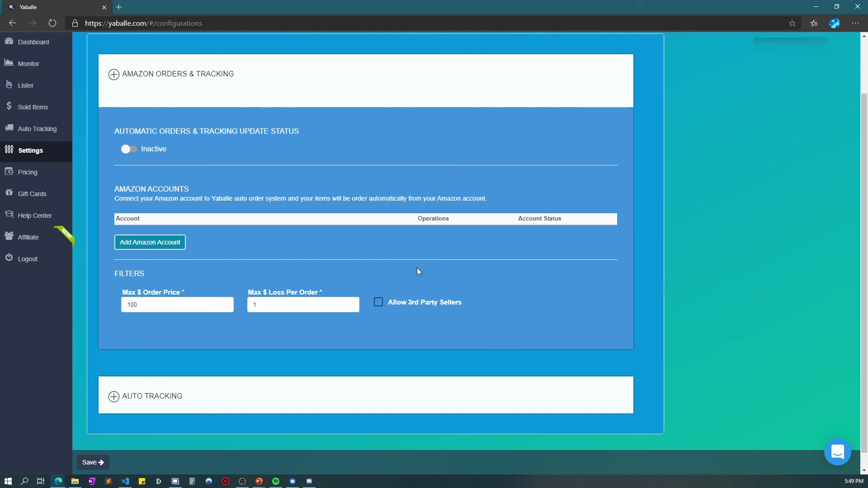
pyautogui.scroll(-1, 240, 401)
pyautogui.click(234, 384)
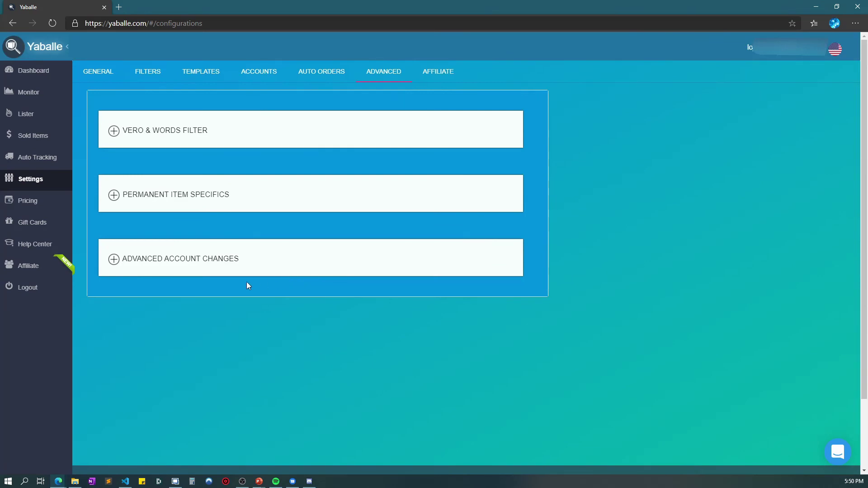
# Step: In the advanced settings, expand and review the Vero & Words Filter and Permanent Item Specifics sections
pyautogui.click(199, 136)
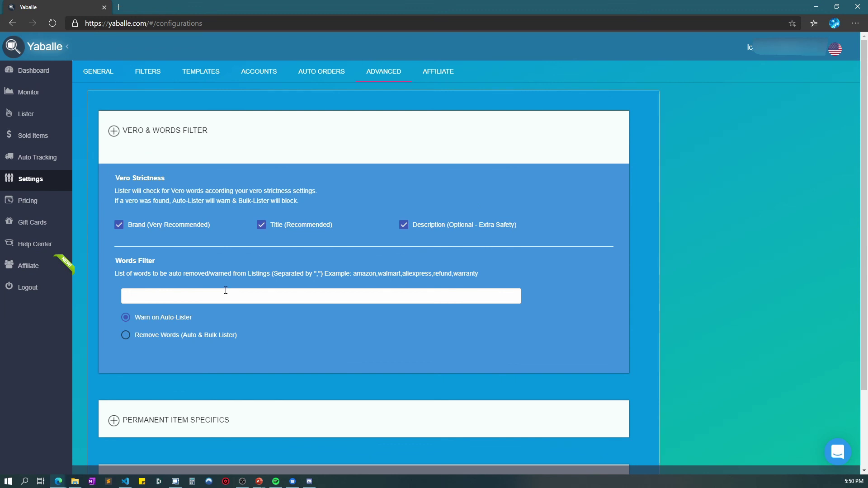
pyautogui.scroll(-2, 234, 277)
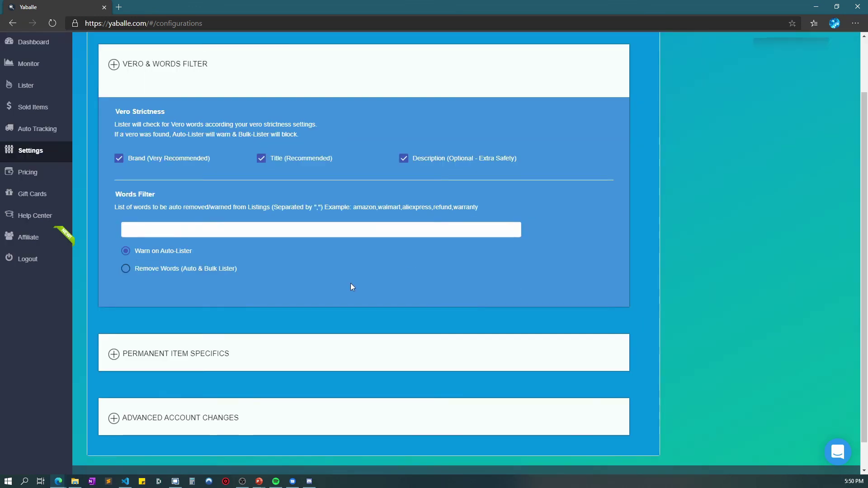
pyautogui.scroll(-1, 317, 265)
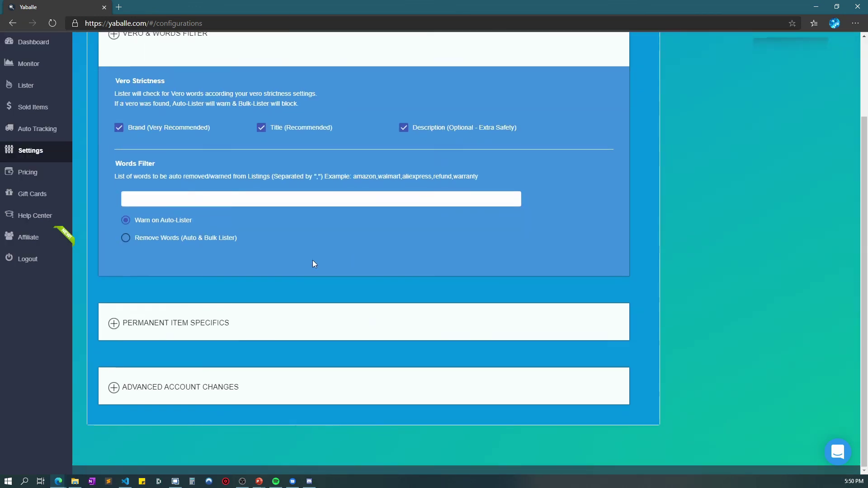
pyautogui.moveTo(185, 248)
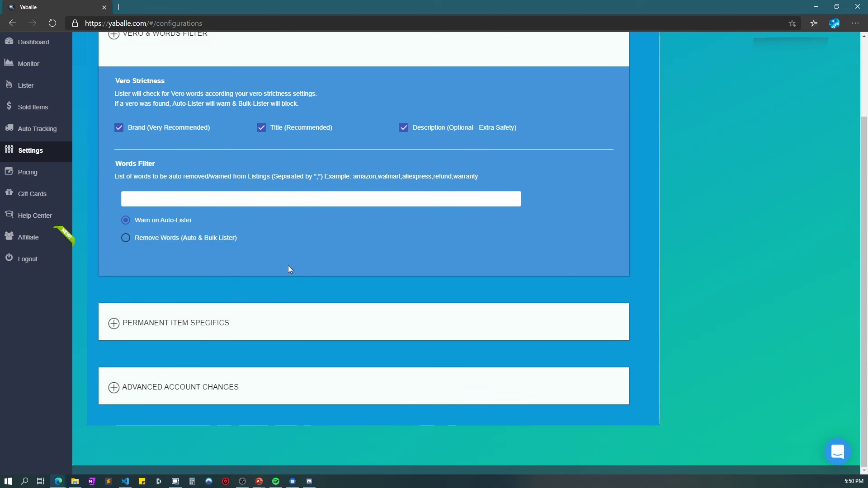
pyautogui.click(290, 323)
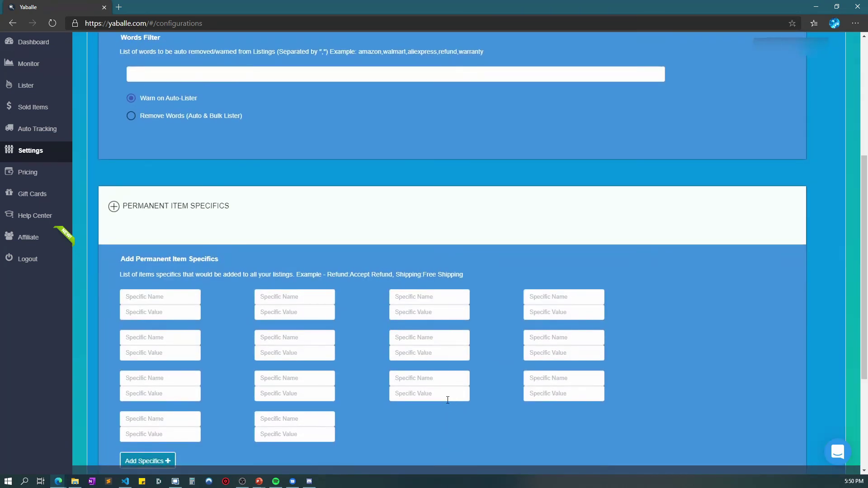
pyautogui.scroll(-3, 585, 248)
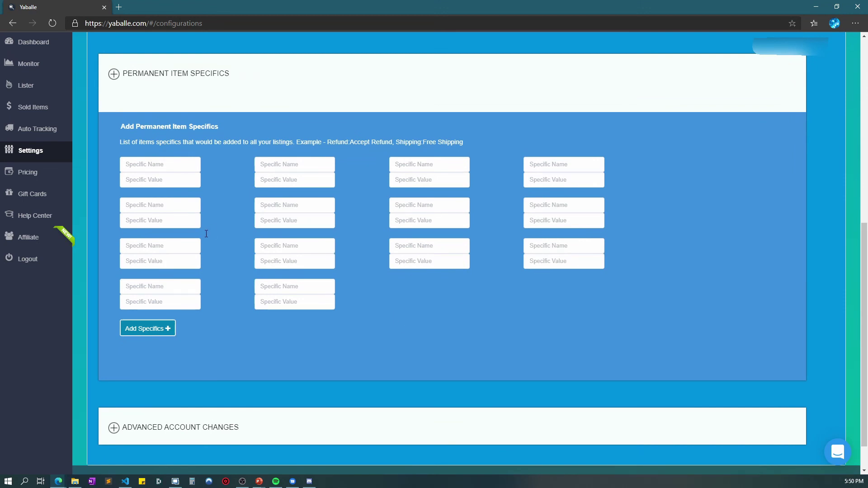
# Step: Expand the advanced account changes to view their options, and return to the dashboard
pyautogui.click(204, 425)
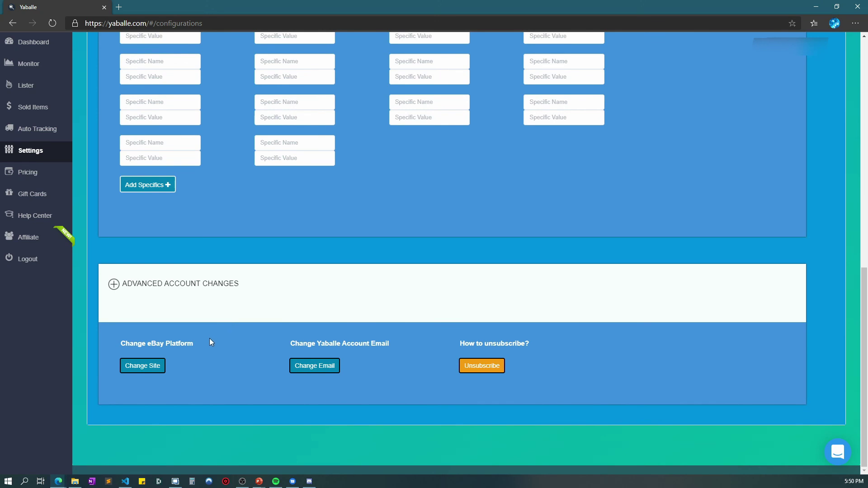
pyautogui.scroll(10, 207, 340)
pyautogui.click(41, 71)
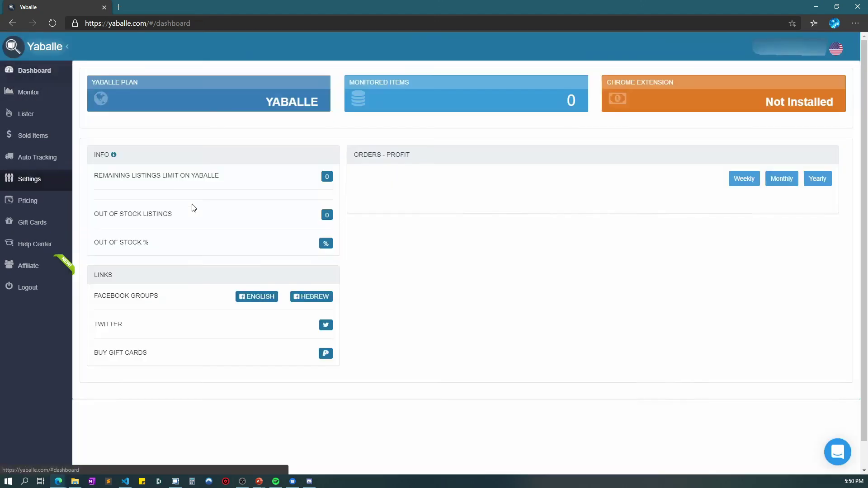